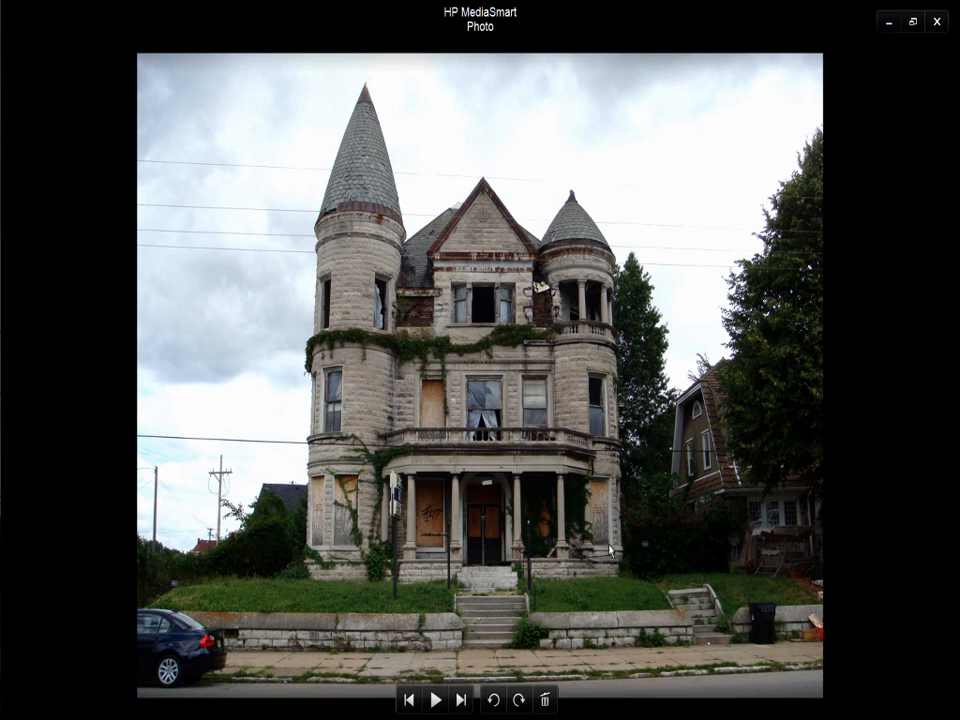
Switch to Maya and duplicate all vertical side faces of the shorter tower with Duplicate Face.
{"action": "left_click", "coordinate": [889, 21]}
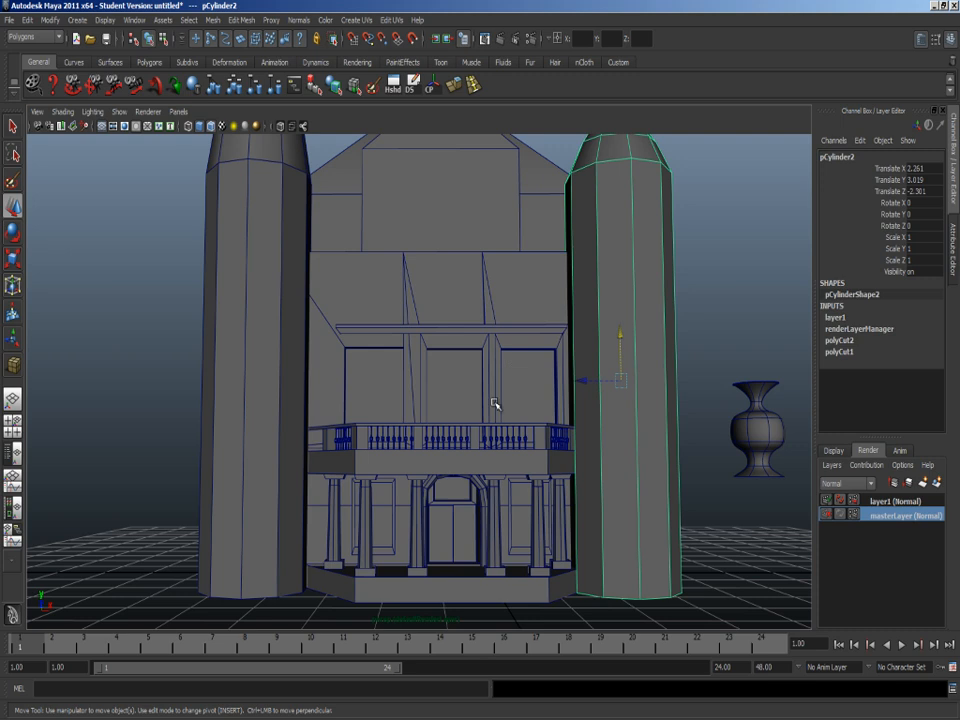
{"action": "left_click_drag", "start_coordinate": [607, 476], "coordinate": [630, 414], "text": "alt"}
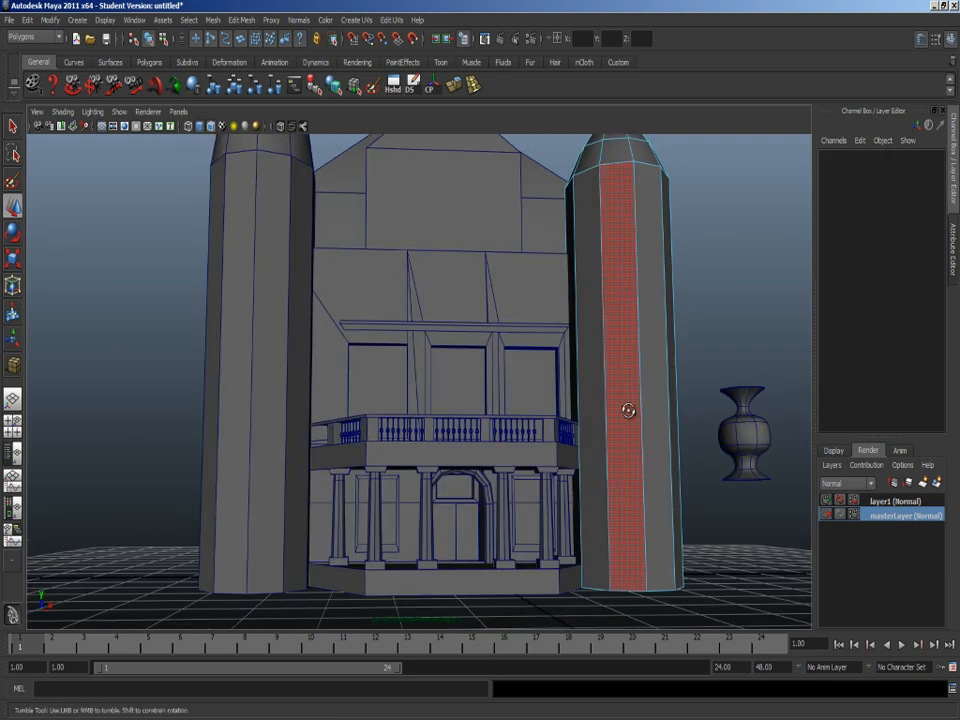
{"action": "left_click", "coordinate": [724, 281]}
{"action": "left_click_drag", "start_coordinate": [512, 251], "coordinate": [528, 320]}
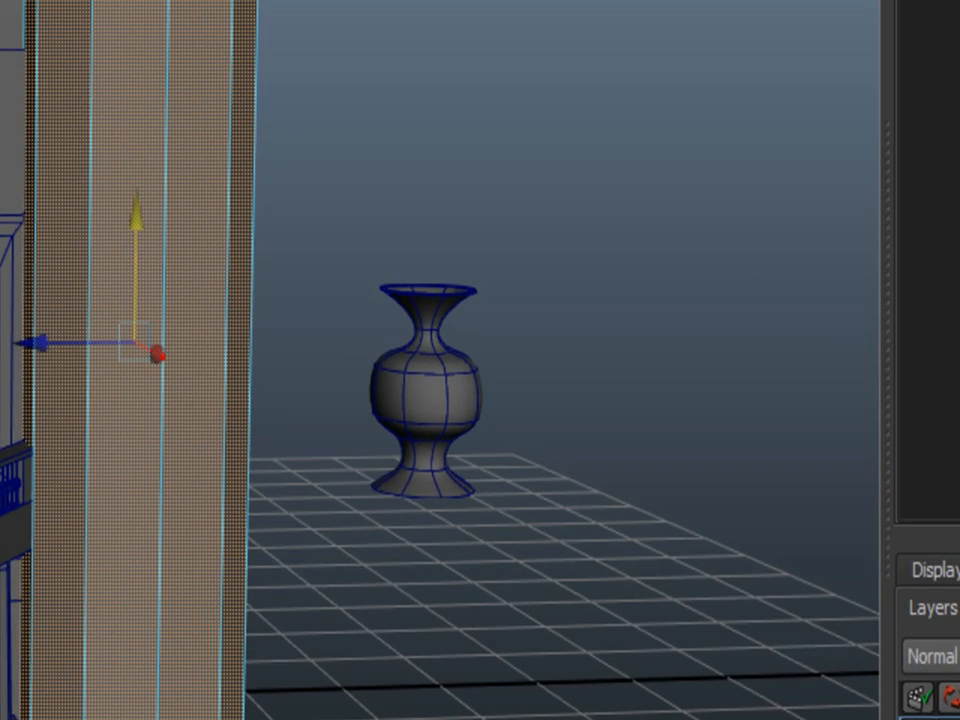
{"action": "key", "text": "F8"}
{"action": "key", "text": "e"}
{"action": "left_click_drag", "start_coordinate": [509, 344], "coordinate": [531, 355], "text": "alt"}
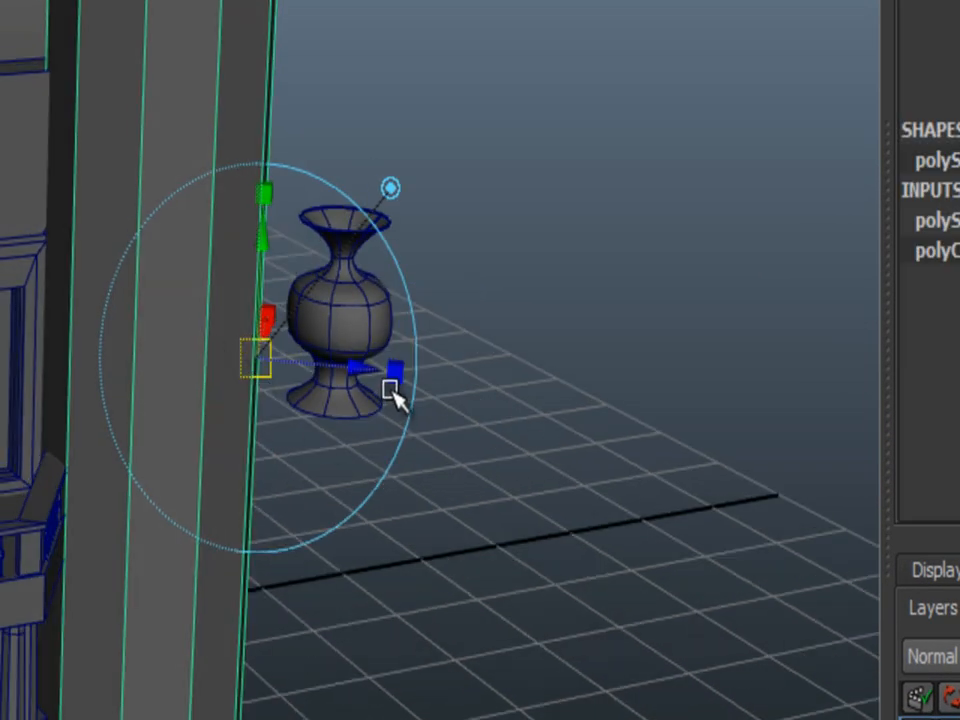
Scale the duplicated faces slightly outward and flatten them vertically into a narrow band around the middle of the tower.
{"action": "left_click", "coordinate": [392, 184]}
{"action": "left_click", "coordinate": [217, 394]}
{"action": "left_click_drag", "start_coordinate": [146, 346], "coordinate": [162, 370]}
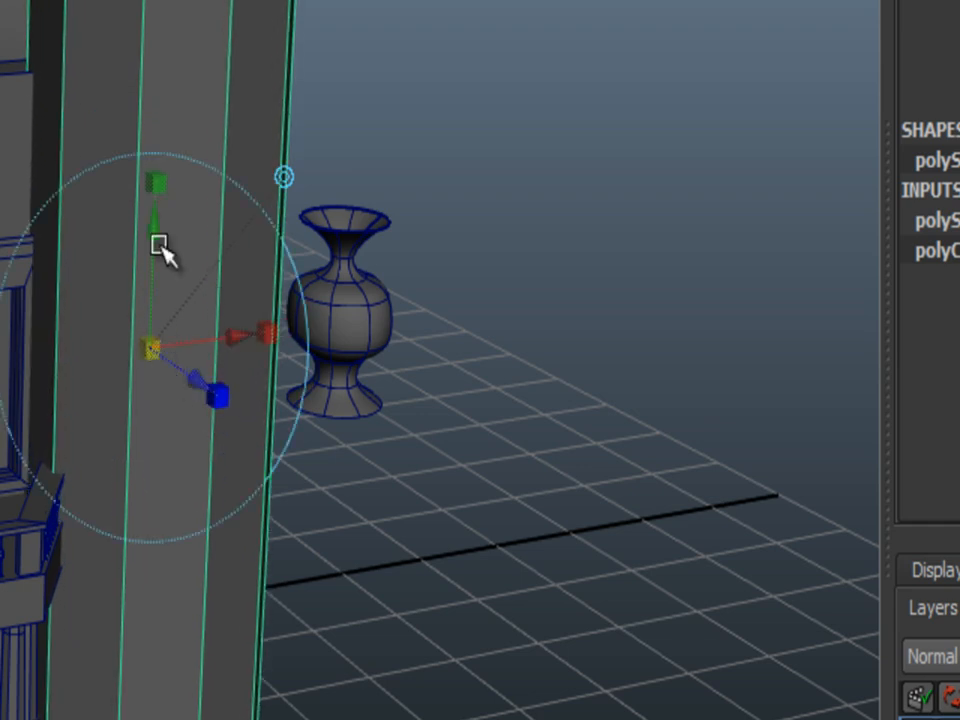
{"action": "key", "text": "ctrl+z"}
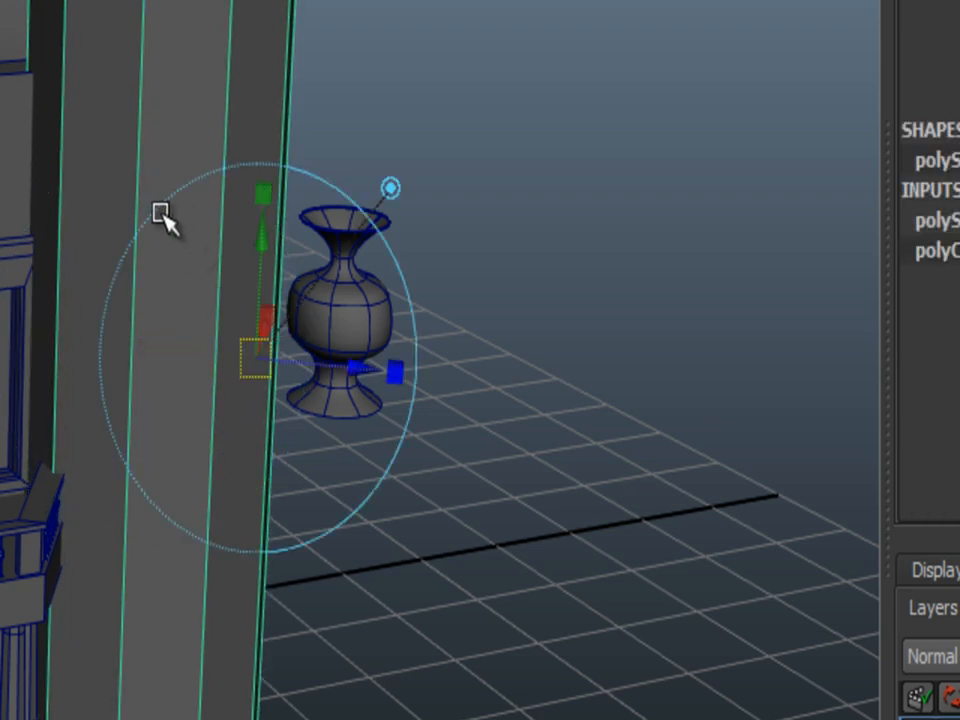
{"action": "left_click", "coordinate": [392, 188]}
{"action": "left_click_drag", "start_coordinate": [154, 197], "coordinate": [147, 341]}
{"action": "left_click", "coordinate": [302, 493]}
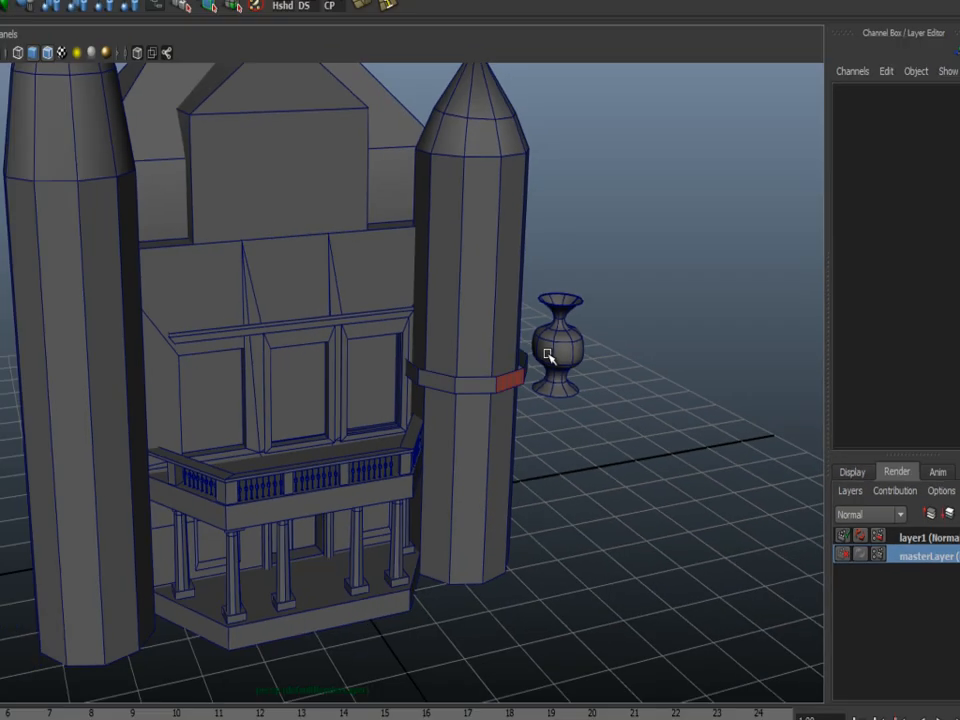
Lower the band to near the tower's base at Translate Y -2.466 and scale it uniformly to 0.906.
{"action": "left_click", "coordinate": [292, 381]}
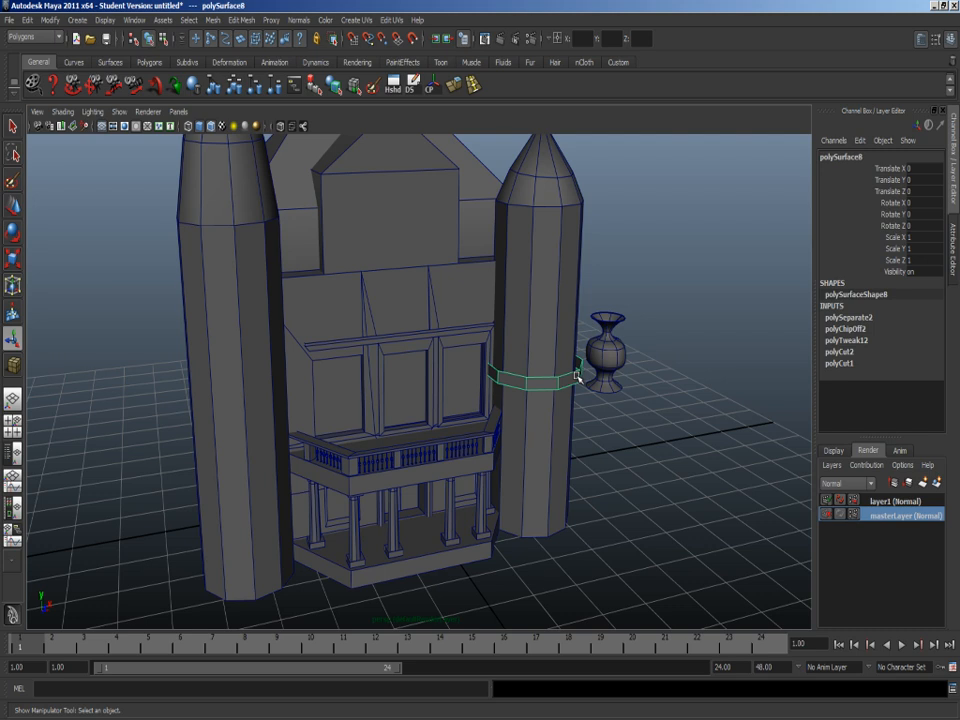
{"action": "left_click_drag", "start_coordinate": [577, 376], "coordinate": [547, 455], "text": "alt"}
{"action": "key", "text": "w"}
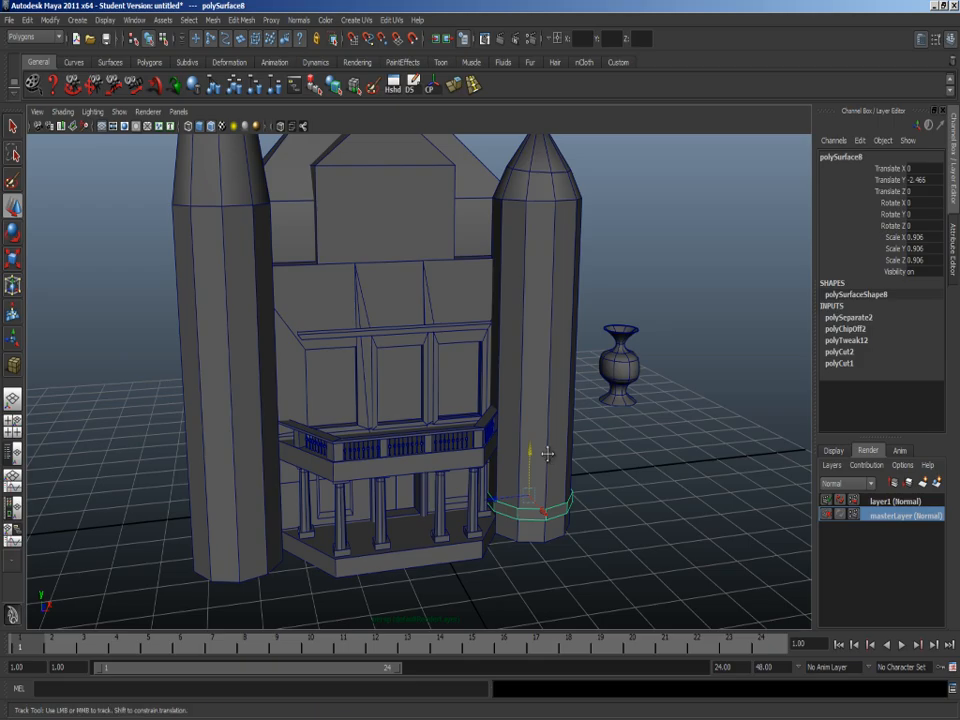
Thin the base band to Scale Y 0.488 and position it at Translate Y -2.759.
{"action": "middle_click_drag", "start_coordinate": [547, 455], "coordinate": [528, 279], "text": "alt"}
{"action": "scroll", "coordinate": [528, 279], "scroll_direction": "up", "scroll_amount": 2}
{"action": "middle_click_drag", "start_coordinate": [513, 370], "coordinate": [378, 390], "text": "alt"}
{"action": "scroll", "coordinate": [378, 390], "scroll_direction": "up", "scroll_amount": 2}
{"action": "left_click_drag", "start_coordinate": [378, 390], "coordinate": [402, 414], "text": "alt"}
{"action": "scroll", "coordinate": [400, 397], "scroll_direction": "up", "scroll_amount": 4}
{"action": "middle_click_drag", "start_coordinate": [402, 414], "coordinate": [445, 417], "text": "alt"}
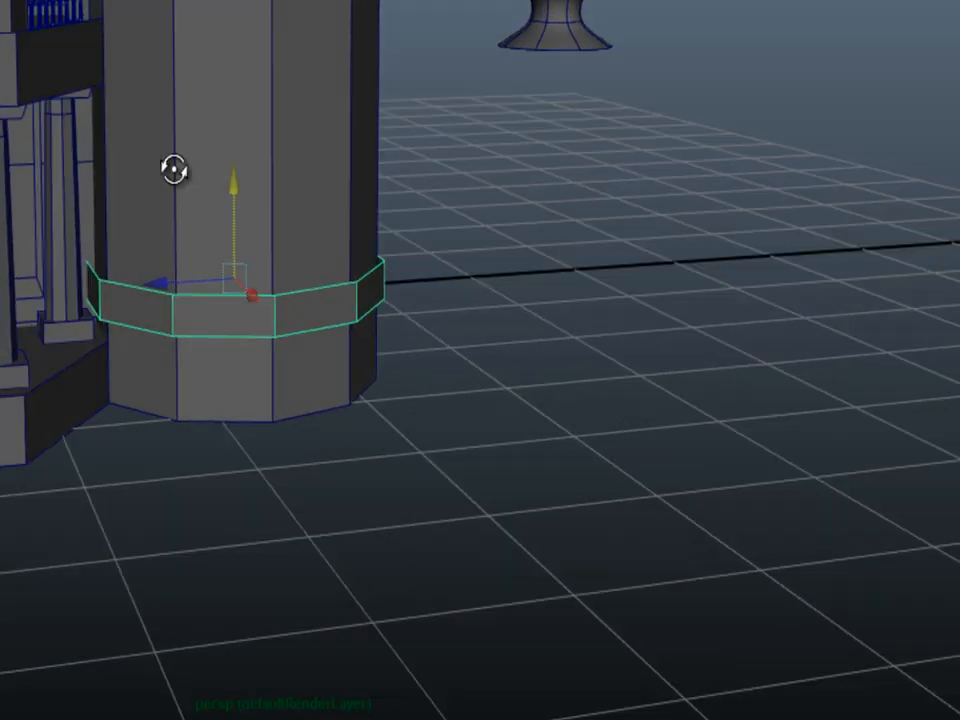
{"action": "left_click_drag", "start_coordinate": [258, 210], "coordinate": [347, 262], "text": "alt"}
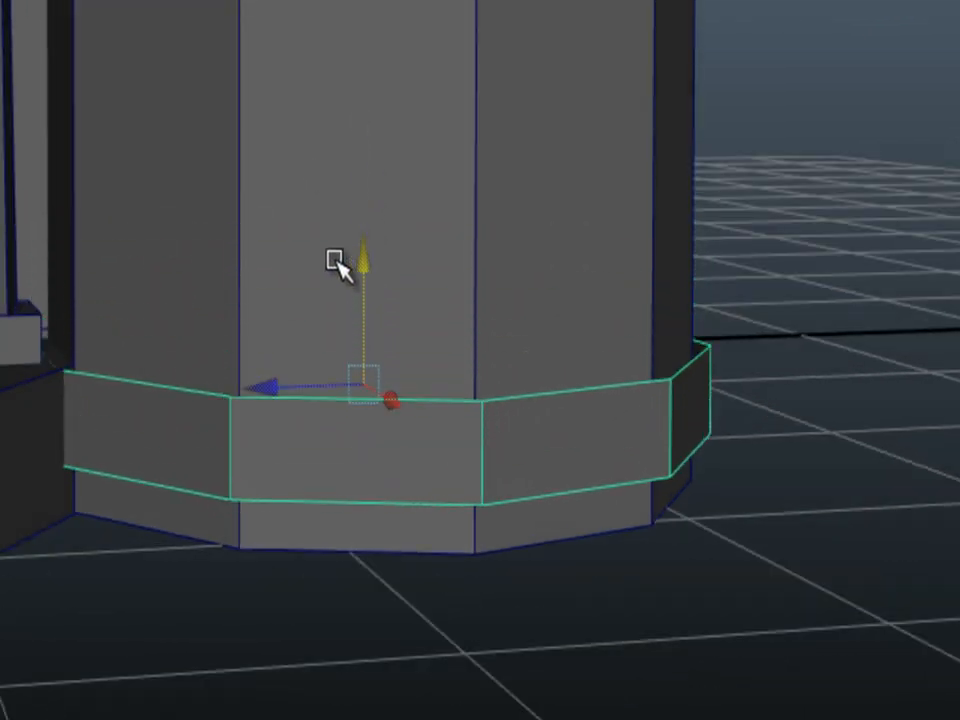
{"action": "key", "text": "r"}
{"action": "left_click_drag", "start_coordinate": [369, 203], "coordinate": [364, 250]}
{"action": "key", "text": "ctrl+z"}
{"action": "key", "text": "w"}
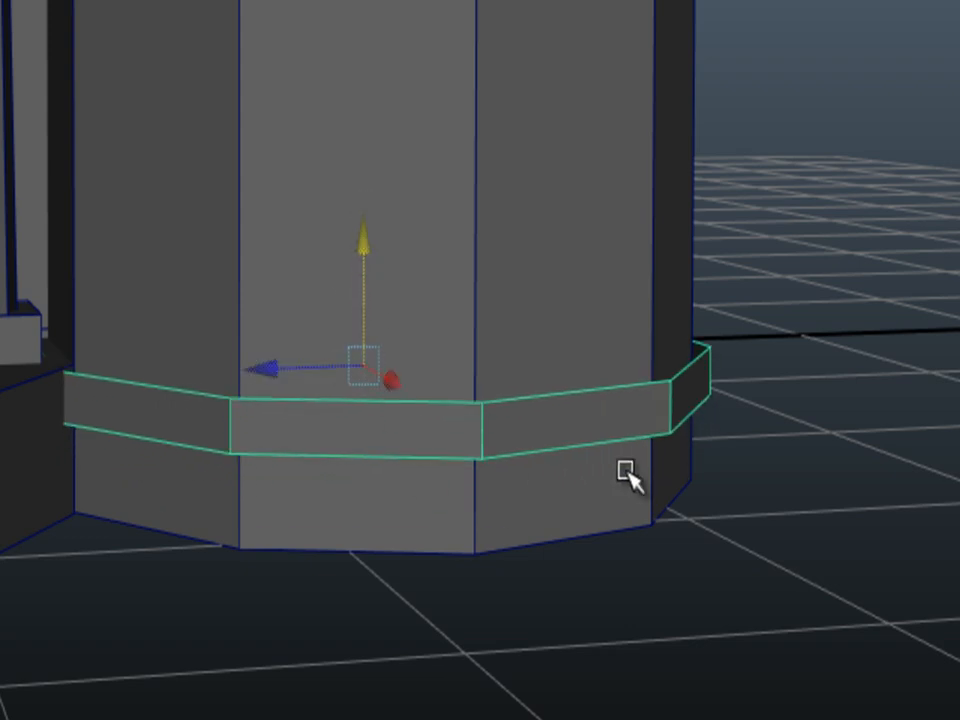
Select the band's upper and lower border edge loops and fill both openings.
{"action": "right_click_drag", "start_coordinate": [712, 367], "coordinate": [720, 334]}
{"action": "double_click", "coordinate": [697, 369]}
{"action": "left_click_drag", "start_coordinate": [411, 253], "coordinate": [359, 319], "text": "alt"}
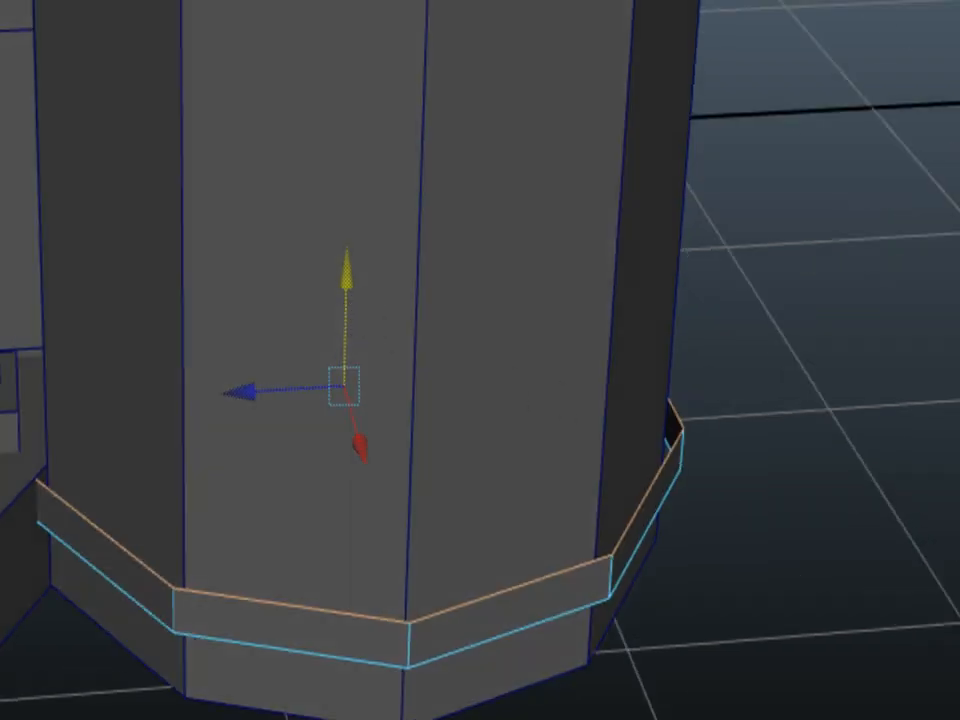
{"action": "left_click_drag", "start_coordinate": [425, 410], "coordinate": [435, 317], "text": "alt"}
{"action": "double_click", "coordinate": [529, 53]}
{"action": "left_click_drag", "start_coordinate": [539, 354], "coordinate": [556, 516], "text": "alt"}
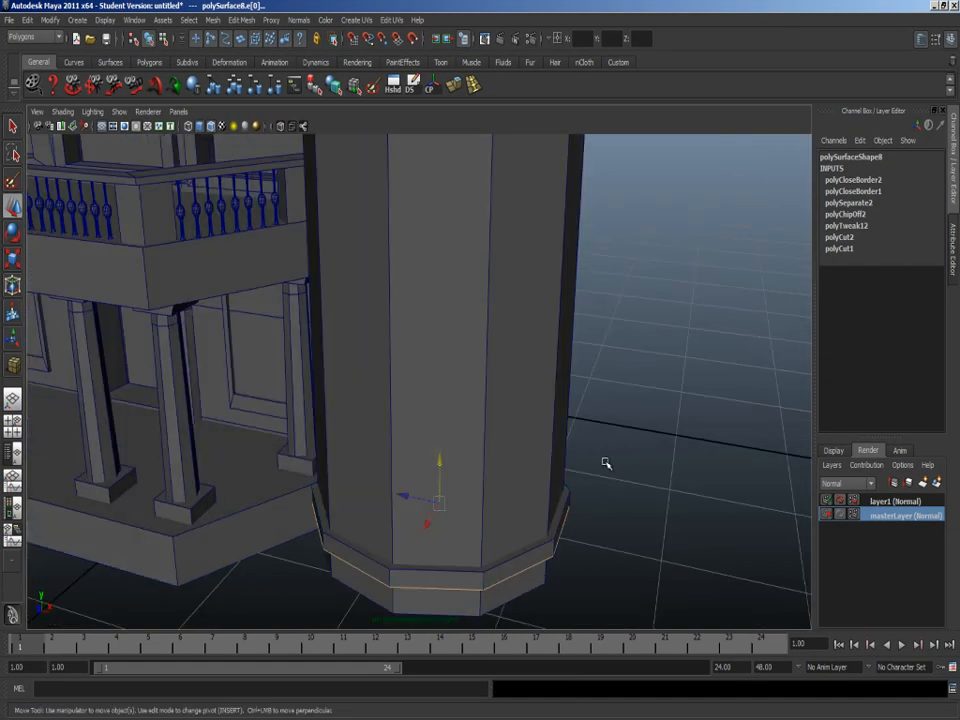
{"action": "key", "text": "F8"}
Switch to the reference photo in HP MediaSmart Photo and examine the horizontal mouldings on the shorter tower up close.
{"action": "left_click_drag", "start_coordinate": [381, 493], "coordinate": [399, 394], "text": "alt"}
{"action": "scroll", "coordinate": [399, 394], "scroll_direction": "down", "scroll_amount": 3}
{"action": "middle_click_drag", "start_coordinate": [399, 394], "coordinate": [401, 497], "text": "alt"}
{"action": "left_click_drag", "start_coordinate": [401, 497], "coordinate": [444, 488], "text": "alt"}
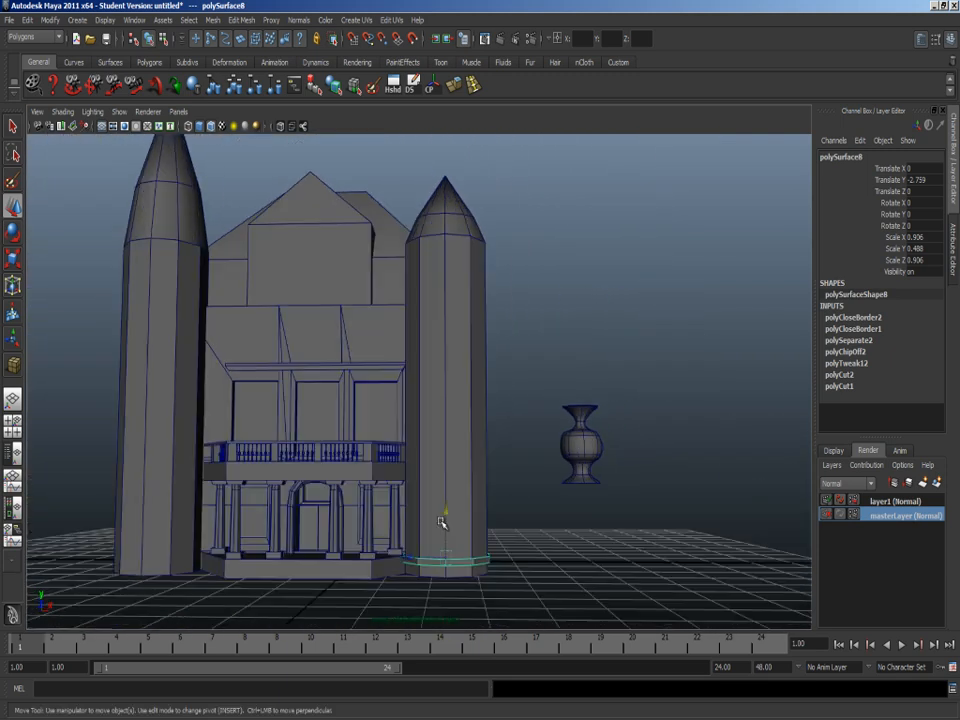
{"action": "key", "text": "alt+Tab"}
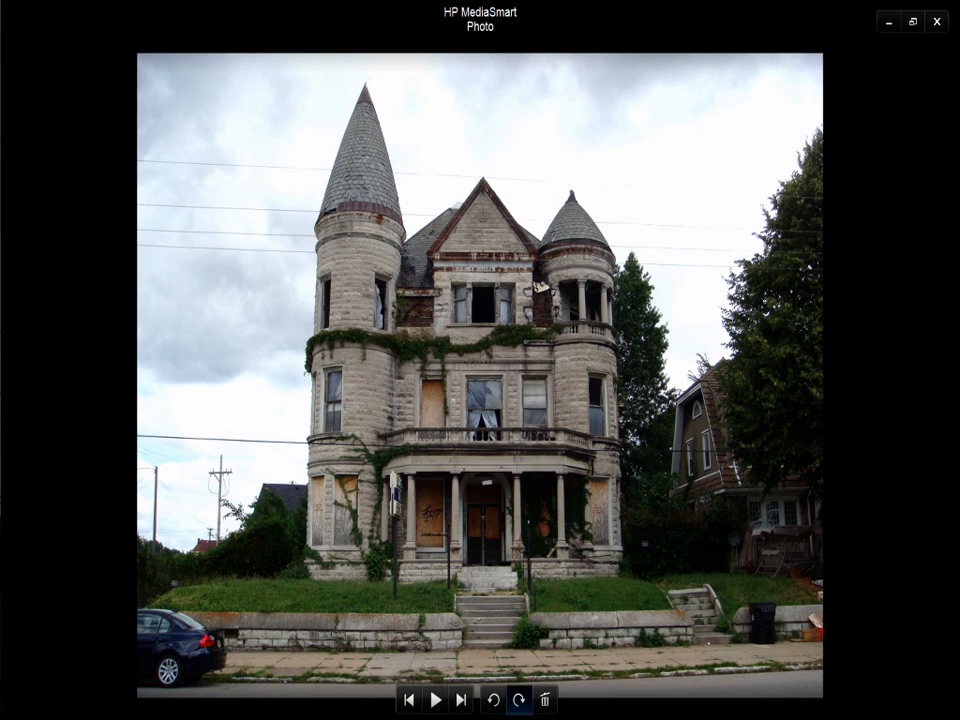
{"action": "scroll", "coordinate": [777, 551], "scroll_direction": "up", "scroll_amount": 5}
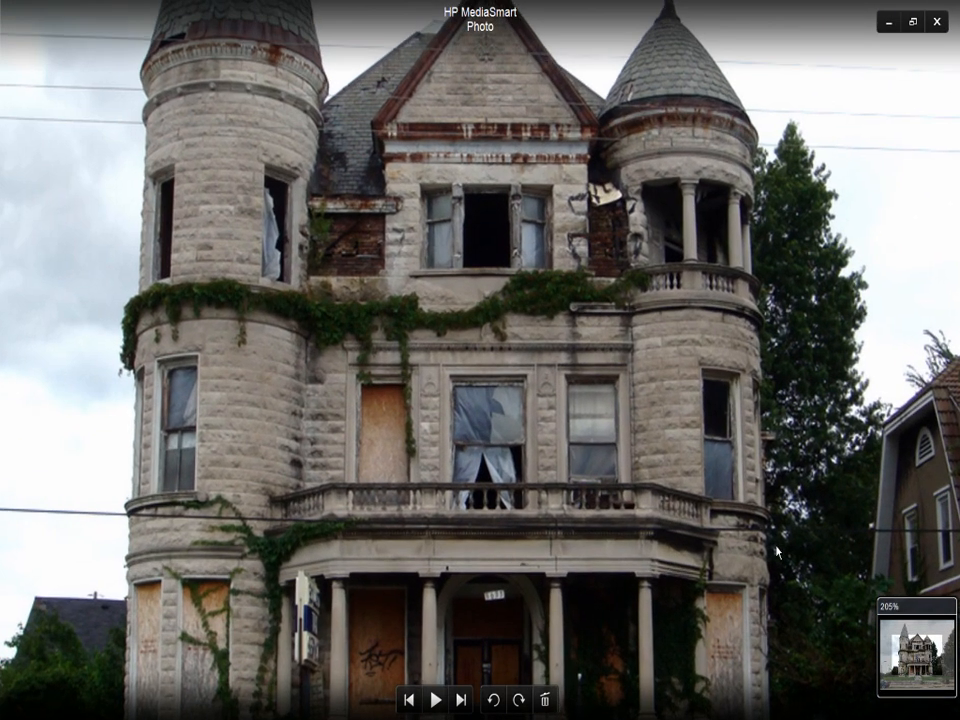
{"action": "left_click", "coordinate": [884, 22]}
Duplicate the base band, raise the copy to balcony level at Translate Y -1.069, and thin it to Scale Y 0.356.
{"action": "scroll", "coordinate": [508, 582], "scroll_direction": "up", "scroll_amount": 4}
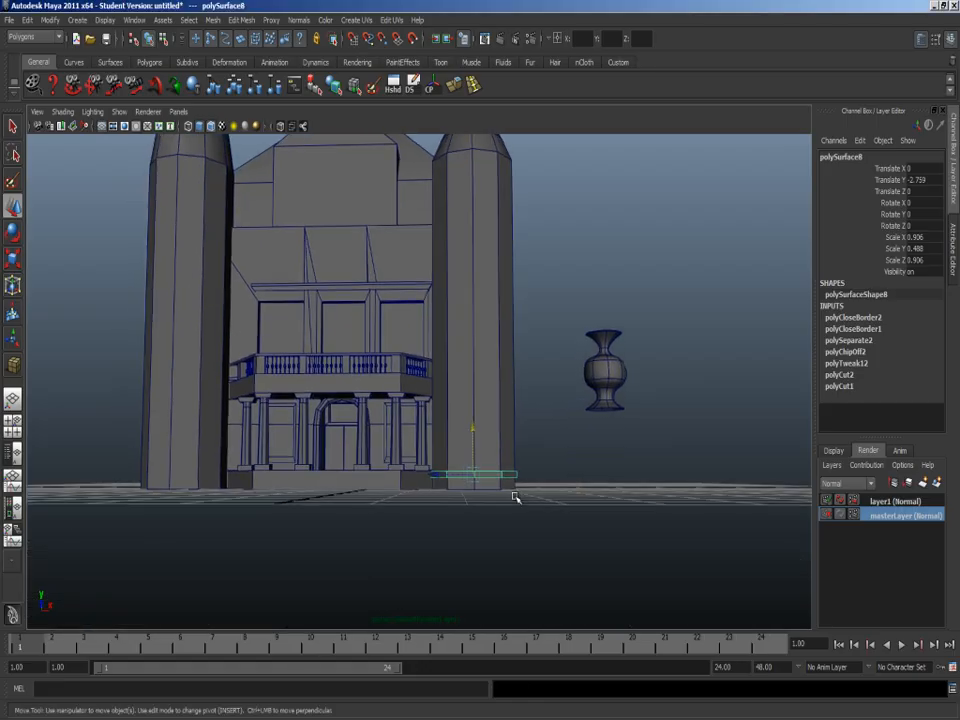
{"action": "key", "text": "ctrl+d"}
{"action": "left_click_drag", "start_coordinate": [497, 476], "coordinate": [494, 341]}
{"action": "key", "text": "r"}
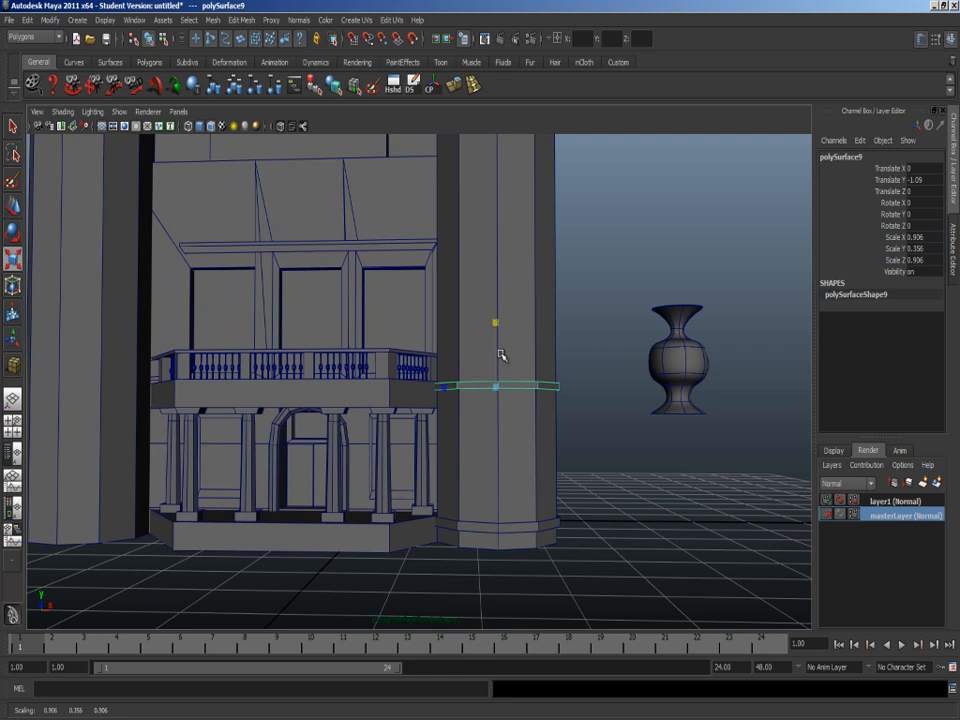
{"action": "scroll", "coordinate": [502, 355], "scroll_direction": "up", "scroll_amount": 3}
{"action": "key", "text": "w"}
{"action": "left_click_drag", "start_coordinate": [555, 349], "coordinate": [547, 379]}
Duplicate the balcony-level band as a wider, thinner ring at Translate Y -1.036, scaled 0.938 in X and Z and 0.186 in Y.
{"action": "key", "text": "ctrl+d"}
{"action": "key", "text": "r"}
{"action": "key", "text": "w"}
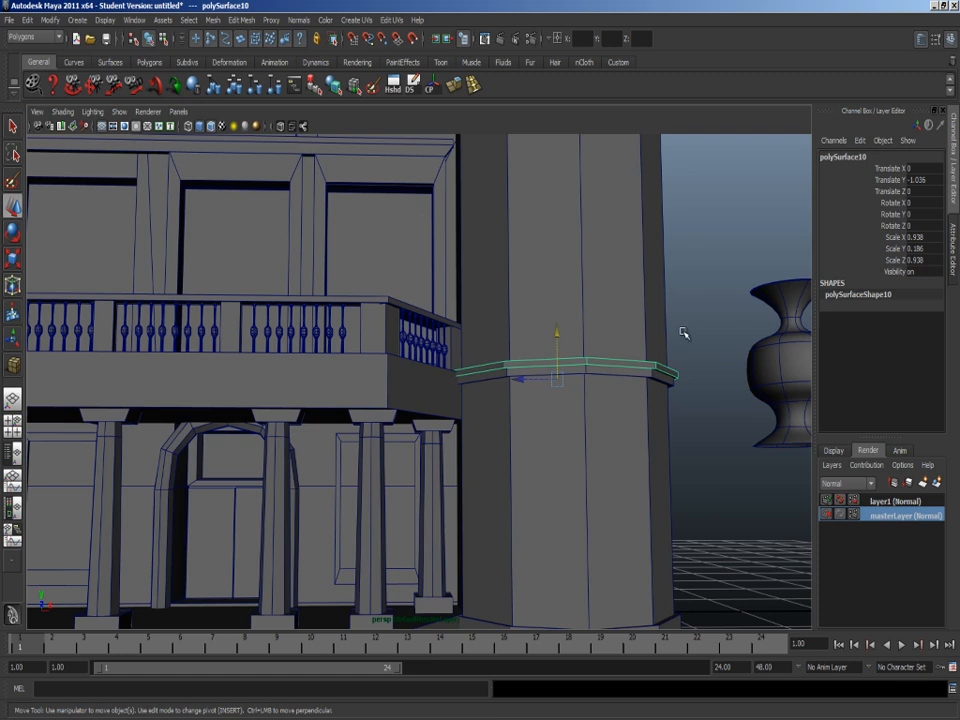
{"action": "left_click", "coordinate": [682, 333]}
Stack a duplicate of the second ring above it at Translate Y -1.018, scaled 0.966 in X and Z and 0.191 in Y.
{"action": "scroll", "coordinate": [660, 373], "scroll_direction": "down", "scroll_amount": 5}
{"action": "left_click_drag", "start_coordinate": [660, 373], "coordinate": [545, 437], "text": "alt"}
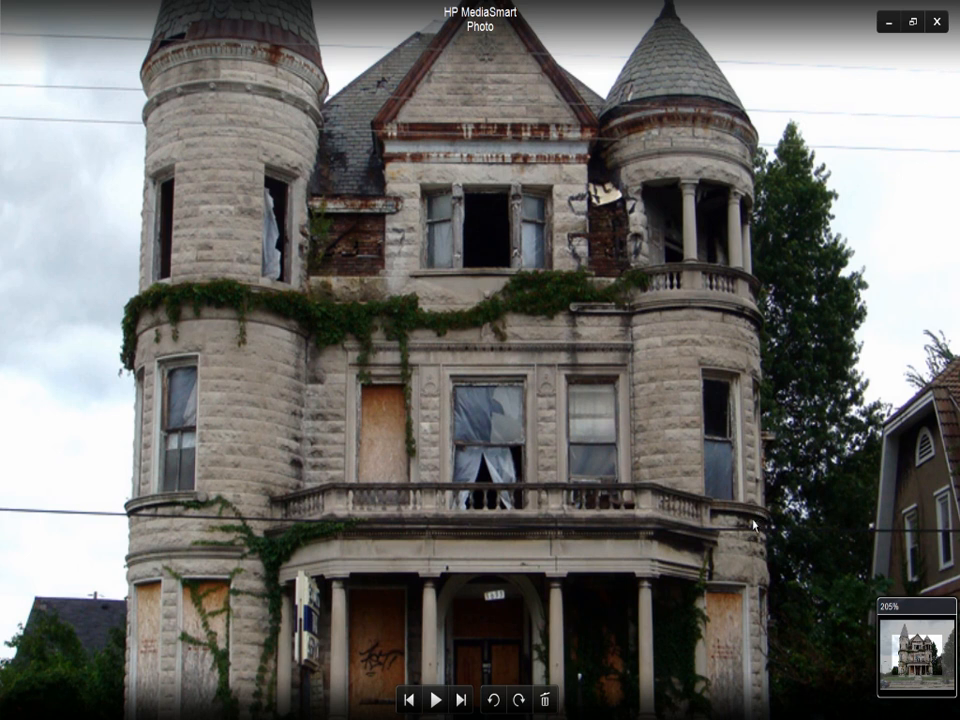
{"action": "left_click", "coordinate": [888, 21]}
{"action": "left_click", "coordinate": [562, 423]}
{"action": "scroll", "coordinate": [562, 418], "scroll_direction": "up", "scroll_amount": 2}
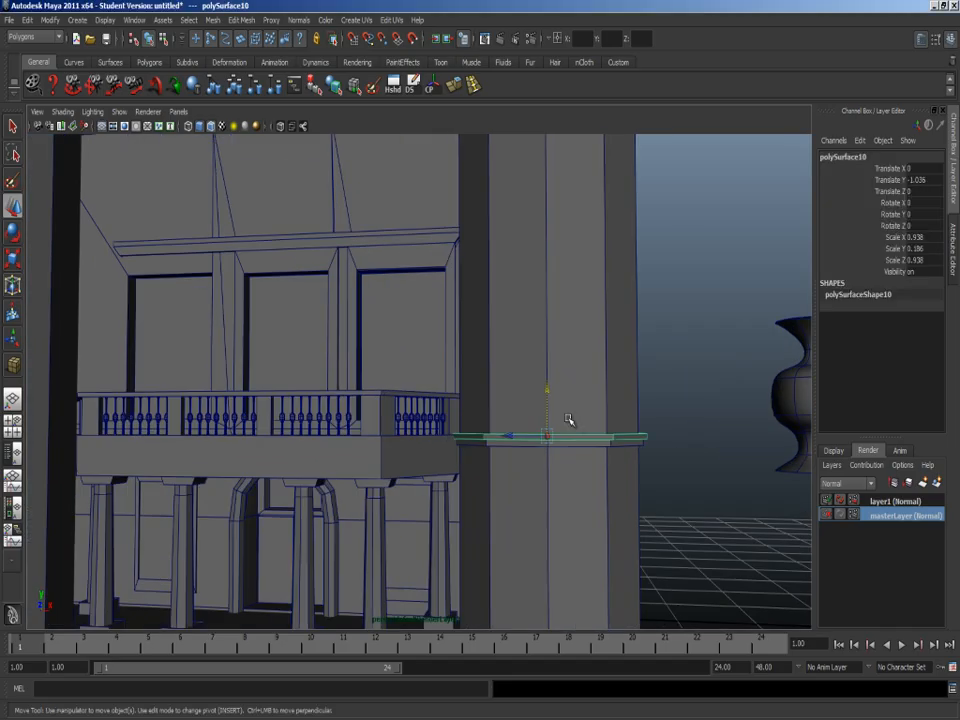
{"action": "key", "text": "ctrl+d"}
{"action": "left_click_drag", "start_coordinate": [547, 392], "coordinate": [547, 388]}
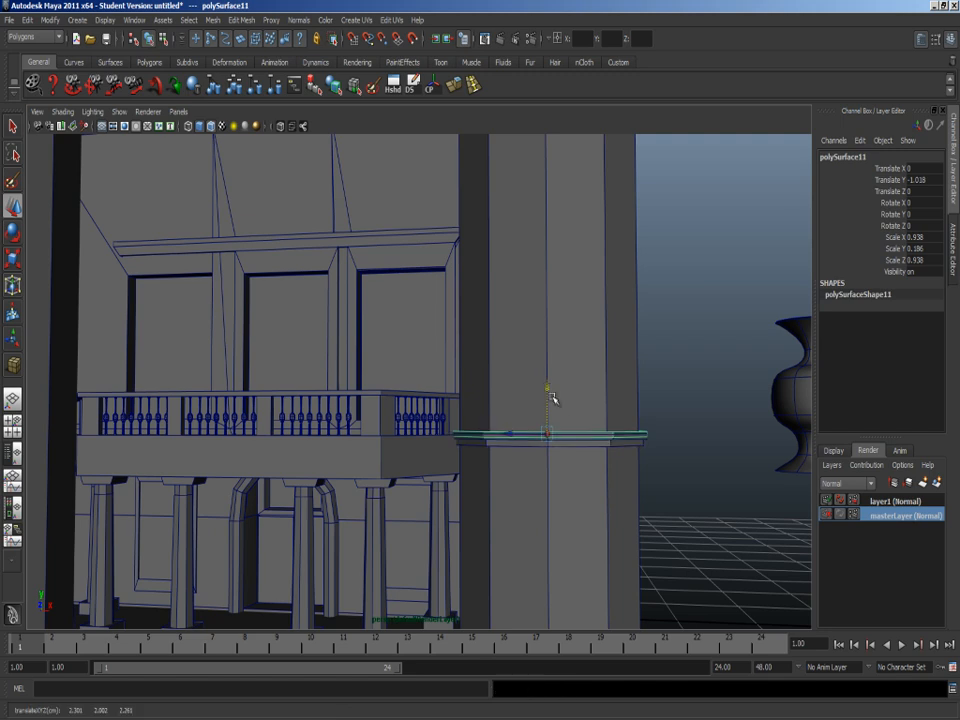
{"action": "key", "text": "r"}
{"action": "left_click_drag", "start_coordinate": [566, 438], "coordinate": [543, 442], "text": "alt"}
{"action": "scroll", "coordinate": [543, 442], "scroll_direction": "up", "scroll_amount": 6}
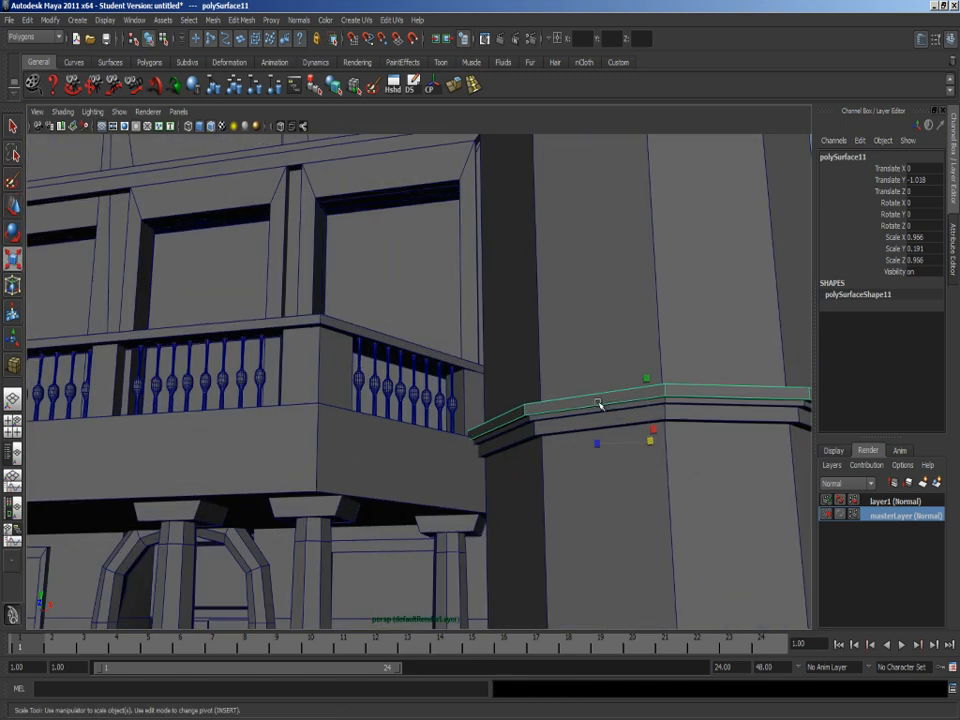
Duplicate the three stacked balcony-level rings and raise the copies to the upper tower, with the lowest ring at Translate Y 1.861.
{"action": "left_click", "coordinate": [583, 342], "text": "shift"}
{"action": "scroll", "coordinate": [608, 360], "scroll_direction": "down", "scroll_amount": 5}
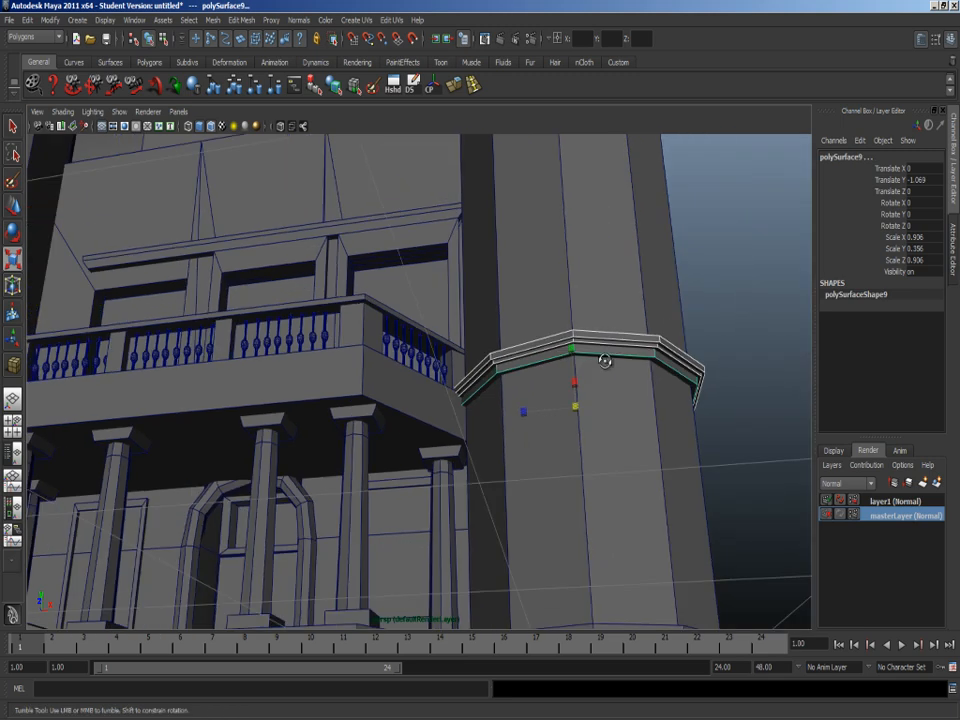
{"action": "left_click", "coordinate": [626, 385]}
{"action": "key", "text": "w"}
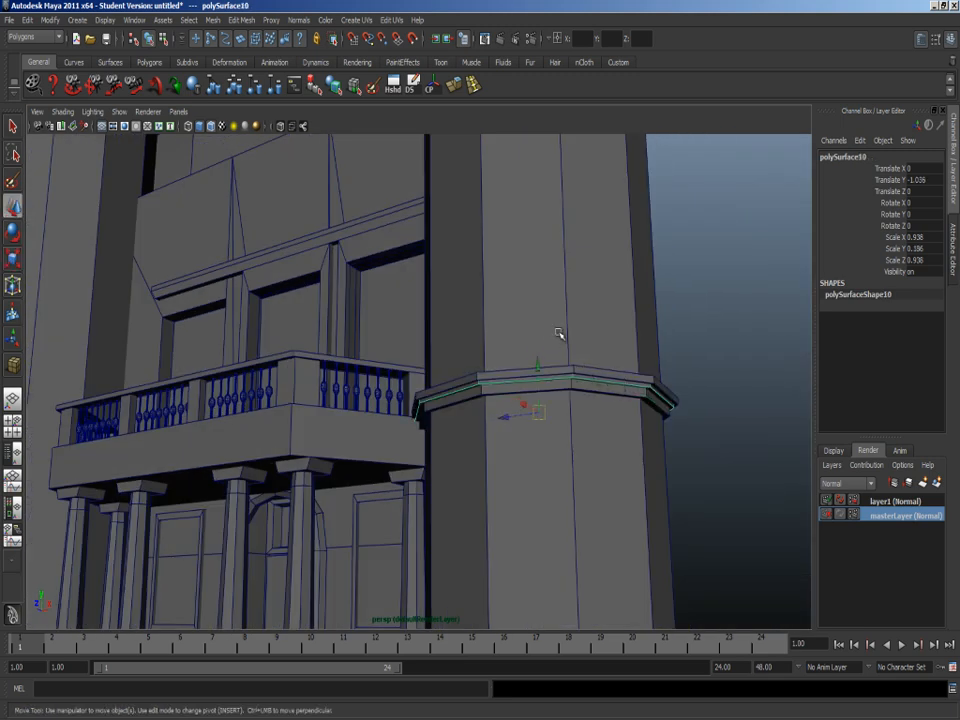
{"action": "left_click_drag", "start_coordinate": [539, 367], "coordinate": [586, 393]}
{"action": "left_click", "coordinate": [647, 395], "text": "shift"}
{"action": "right_click_drag", "start_coordinate": [637, 395], "coordinate": [579, 392], "text": "shift"}
{"action": "left_click_drag", "start_coordinate": [579, 392], "coordinate": [564, 261], "text": "alt"}
{"action": "left_click", "coordinate": [602, 315]}
{"action": "right_click_drag", "start_coordinate": [602, 315], "coordinate": [475, 400], "text": "alt"}
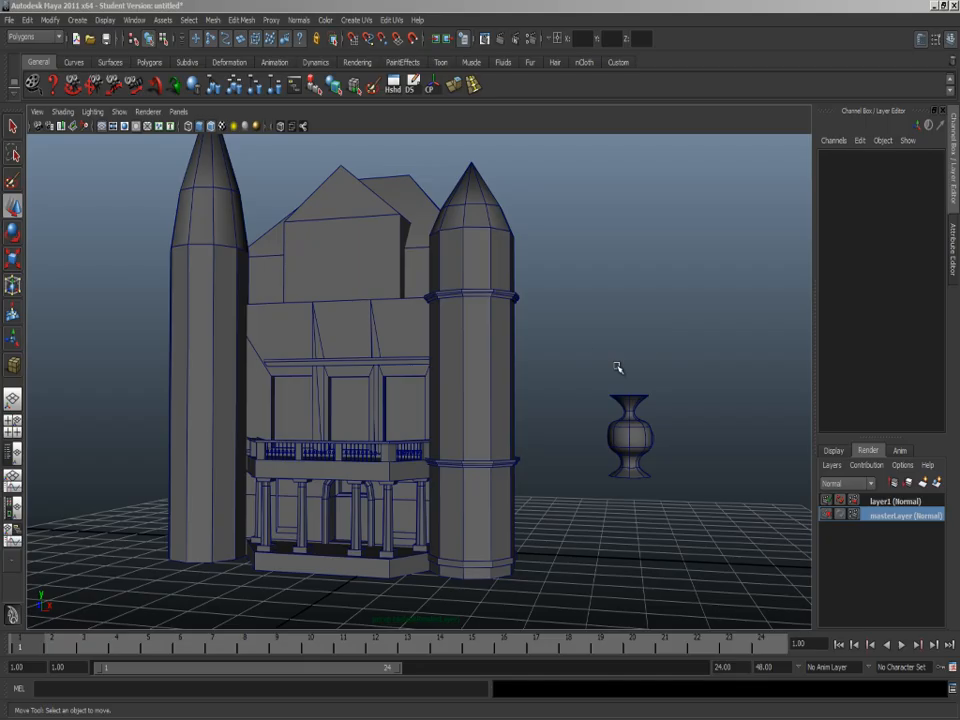
Lower the upper ring set to just below the top edge of the front wall and compare its placement with the reference photo.
{"action": "right_click_drag", "start_coordinate": [491, 294], "coordinate": [553, 273], "text": "alt"}
{"action": "left_click", "coordinate": [595, 226]}
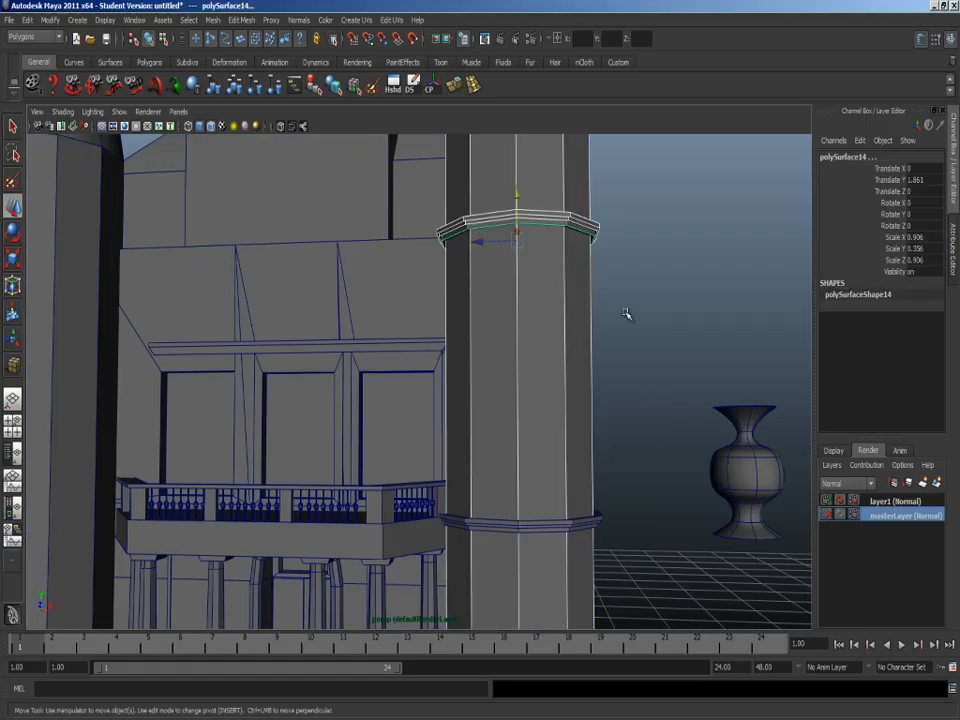
{"action": "left_click_drag", "start_coordinate": [513, 206], "coordinate": [470, 401]}
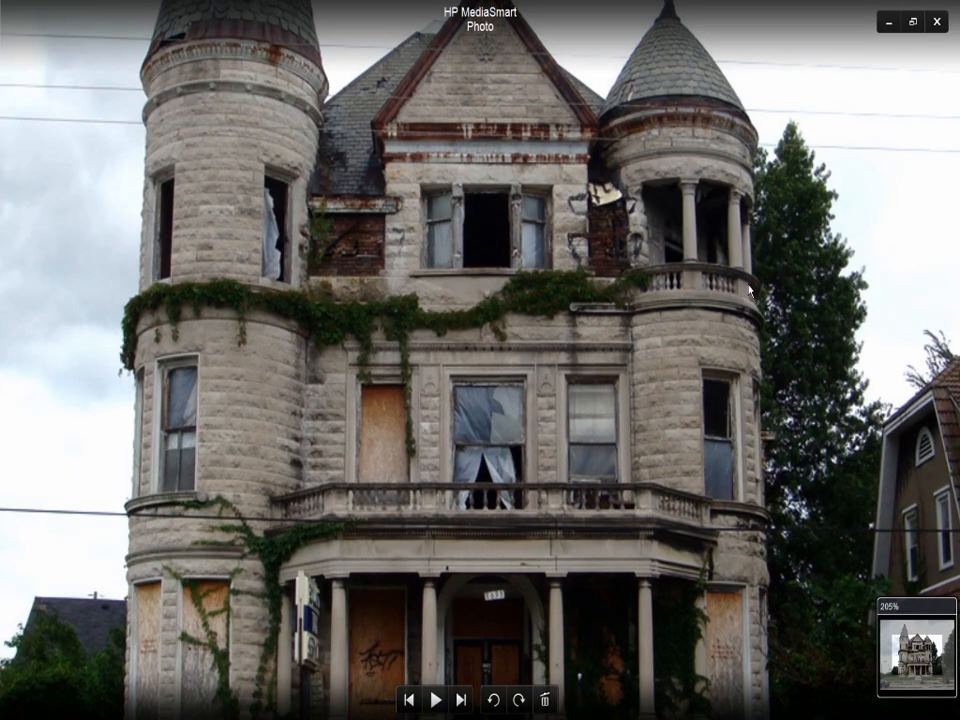
{"action": "scroll", "coordinate": [712, 271], "scroll_direction": "down", "scroll_amount": 3}
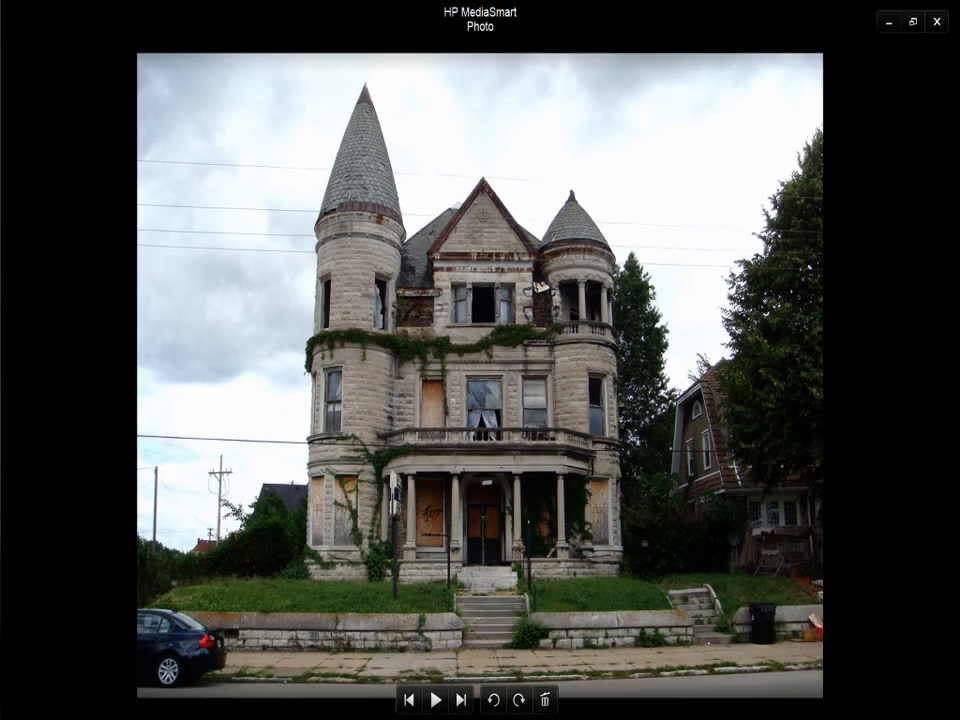
{"action": "left_click", "coordinate": [888, 21]}
Insert a horizontal edge loop around the shorter tower level with the upper ring moulding.
{"action": "left_click", "coordinate": [604, 340]}
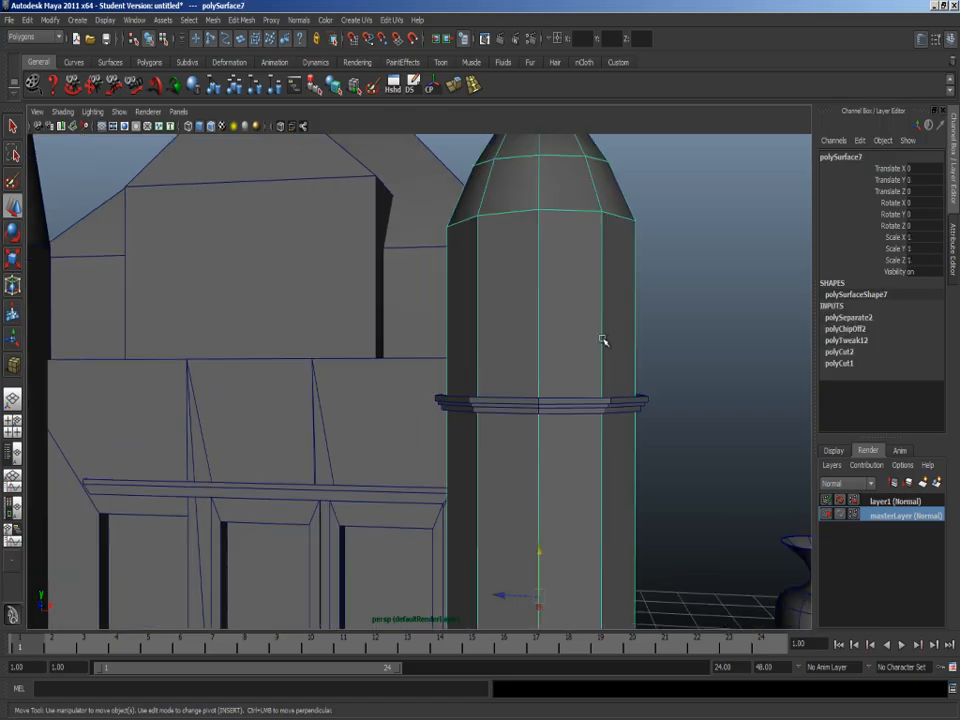
{"action": "left_click", "coordinate": [473, 86]}
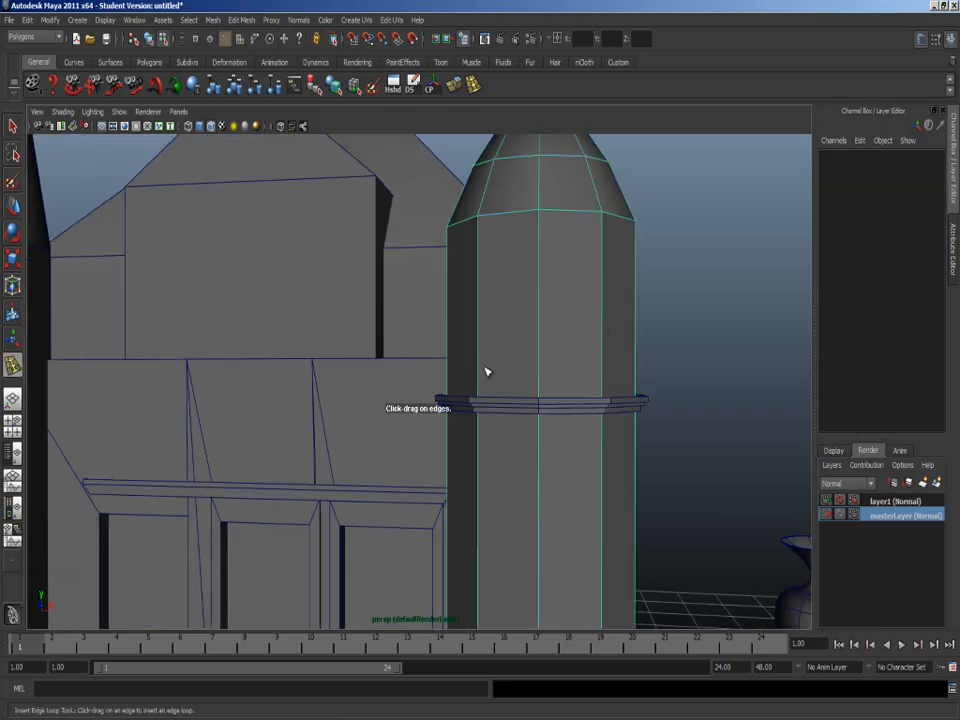
{"action": "left_click_drag", "start_coordinate": [479, 365], "coordinate": [625, 377]}
Delete the tower's side faces between the upper moulding and the cone roof, using wireframe display to select all of them.
{"action": "key", "text": "4"}
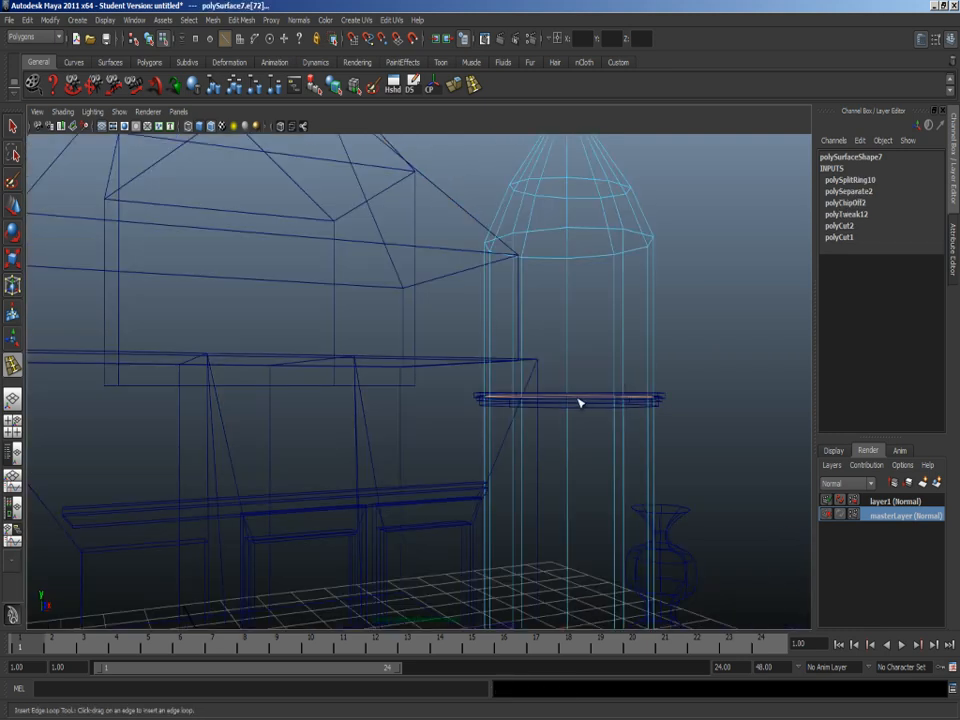
{"action": "key", "text": "w"}
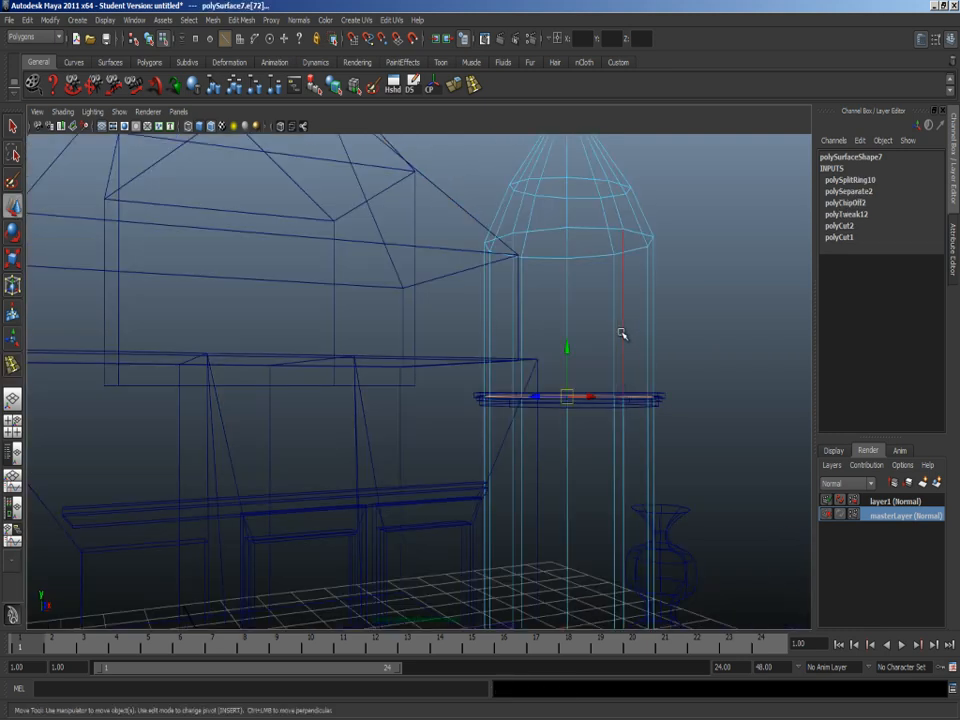
{"action": "key", "text": "F11"}
{"action": "left_click_drag", "start_coordinate": [718, 319], "coordinate": [358, 309]}
{"action": "key", "text": "Delete"}
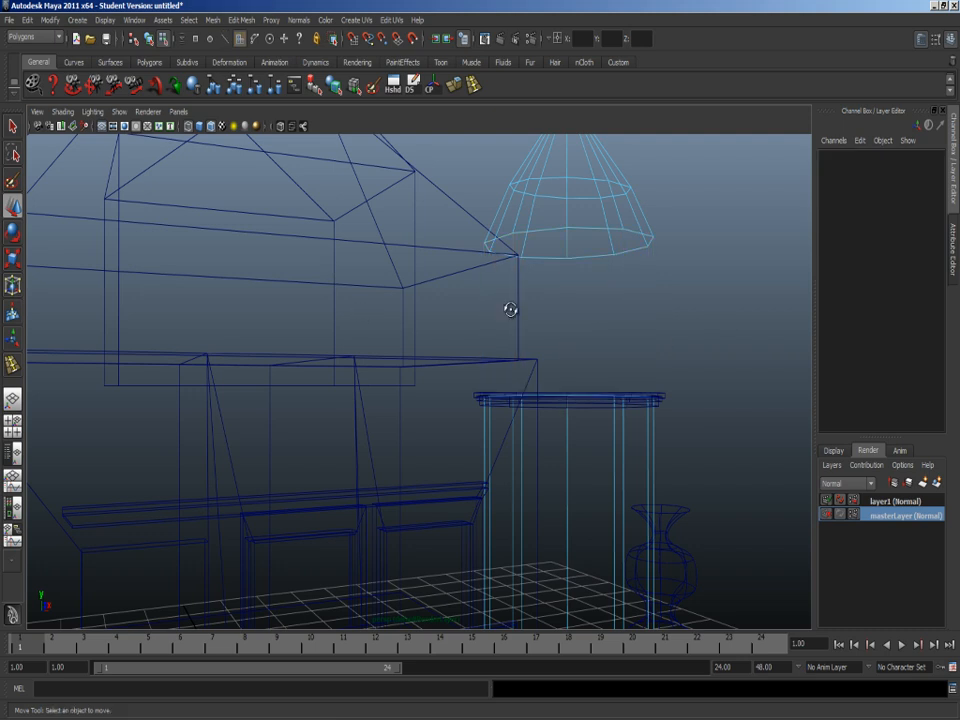
Close the open bottom of the shorter tower's cone roof by selecting its border edges and applying Fill Hole.
{"action": "left_click_drag", "start_coordinate": [510, 312], "coordinate": [568, 266], "text": "alt"}
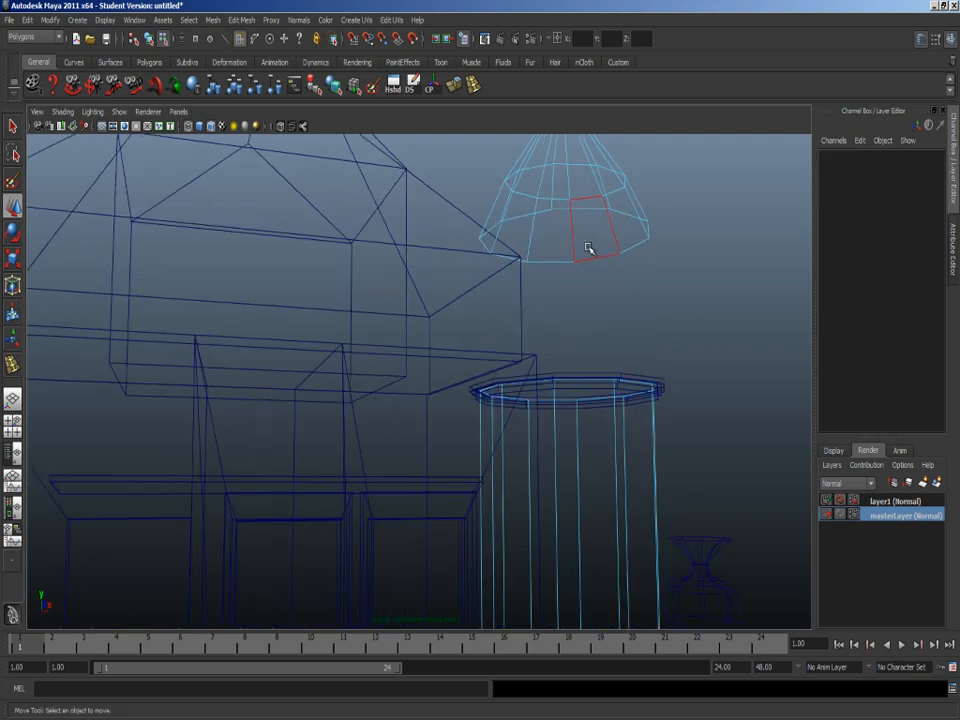
{"action": "key", "text": "F10"}
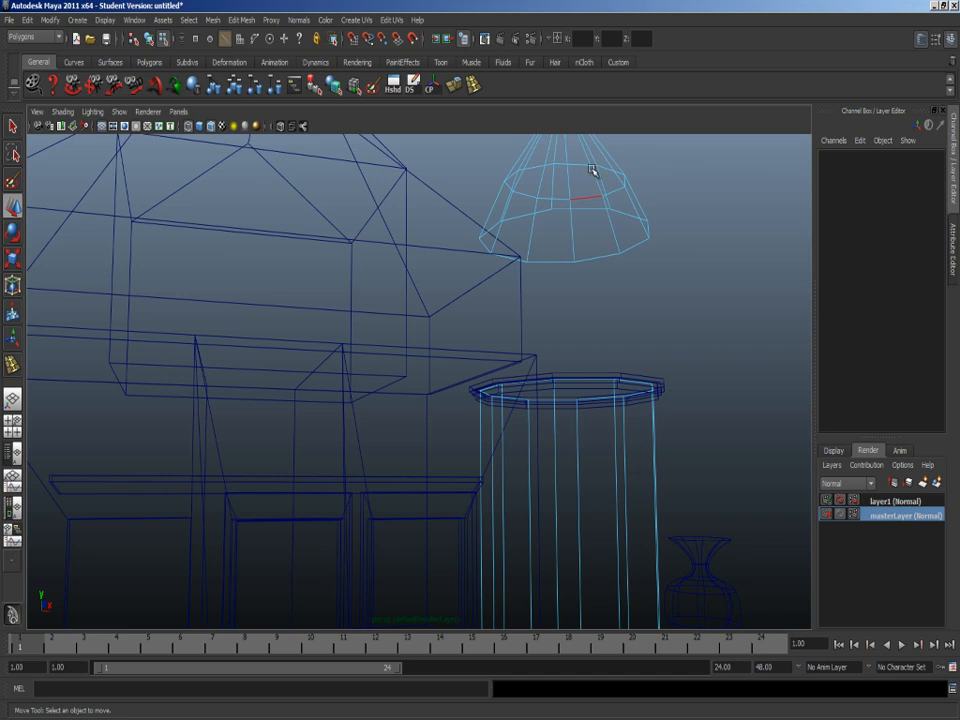
{"action": "key", "text": "5"}
{"action": "key", "text": "F8"}
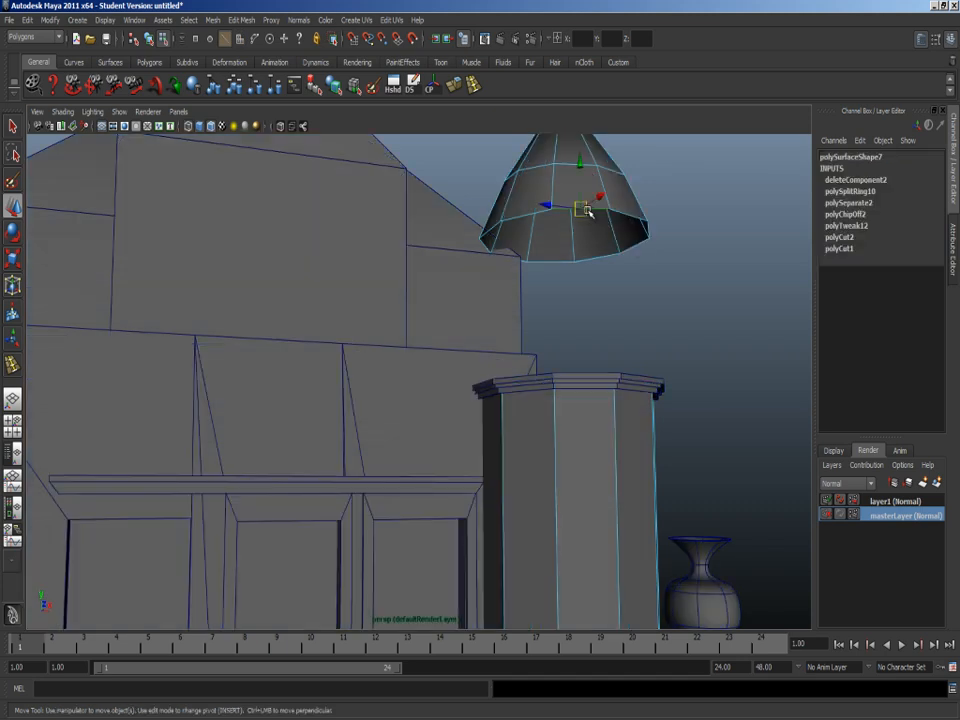
{"action": "double_click", "coordinate": [588, 211]}
{"action": "left_click", "coordinate": [238, 20]}
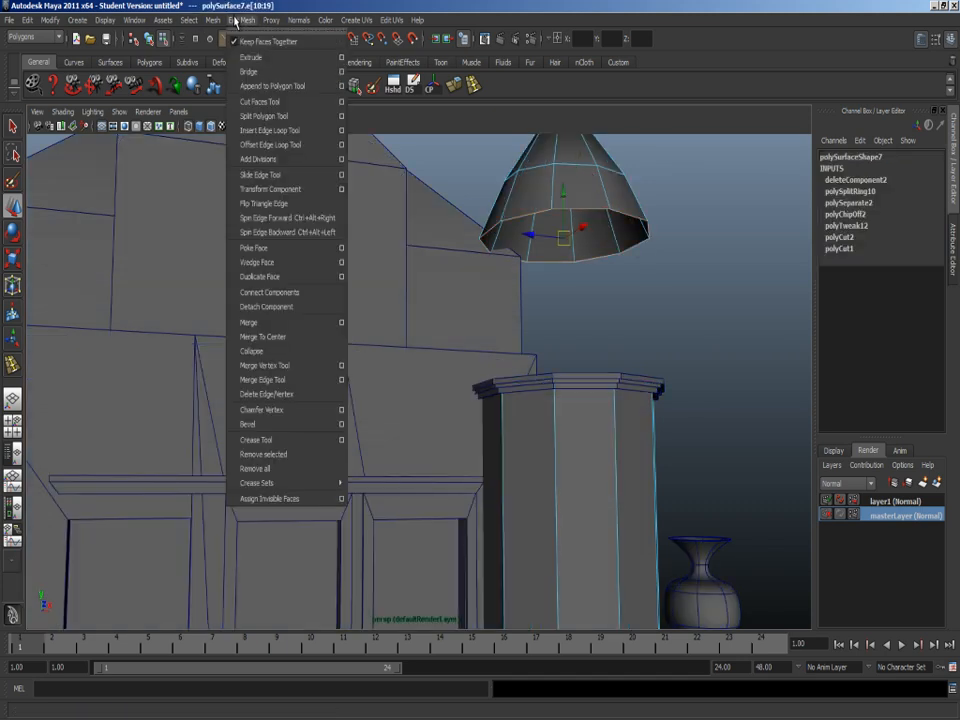
{"action": "mouse_move", "coordinate": [218, 22]}
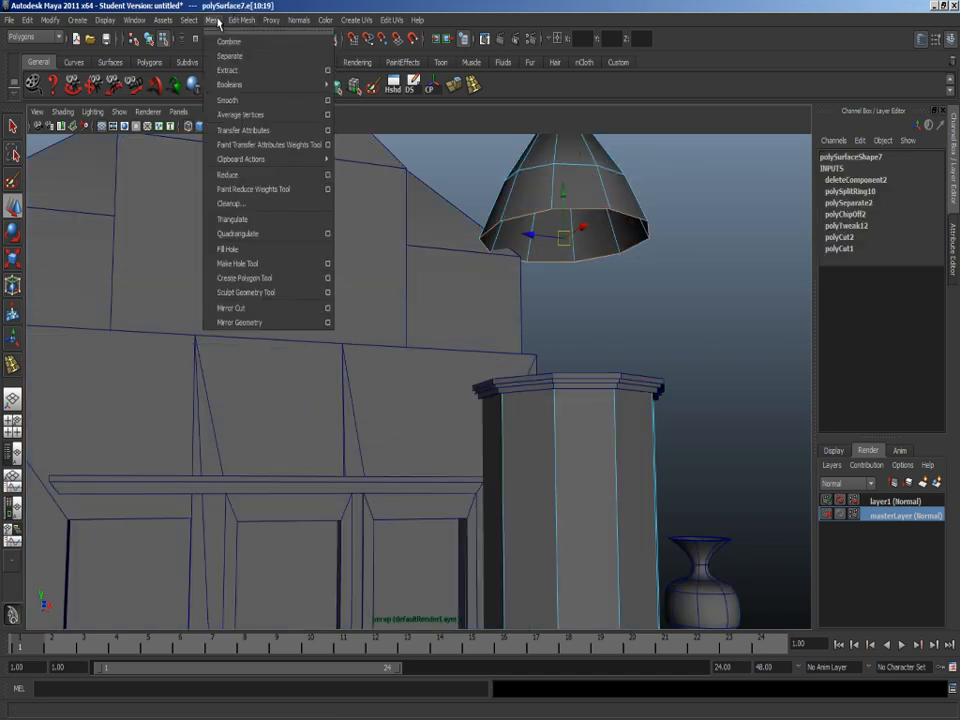
{"action": "left_click", "coordinate": [223, 249]}
{"action": "mouse_move", "coordinate": [628, 296]}
{"action": "left_mouse_down", "text": "alt"}
{"action": "mouse_move", "coordinate": [600, 343]}
{"action": "mouse_move", "coordinate": [549, 313]}
{"action": "mouse_move", "coordinate": [619, 317]}
{"action": "left_mouse_up", "text": "alt"}
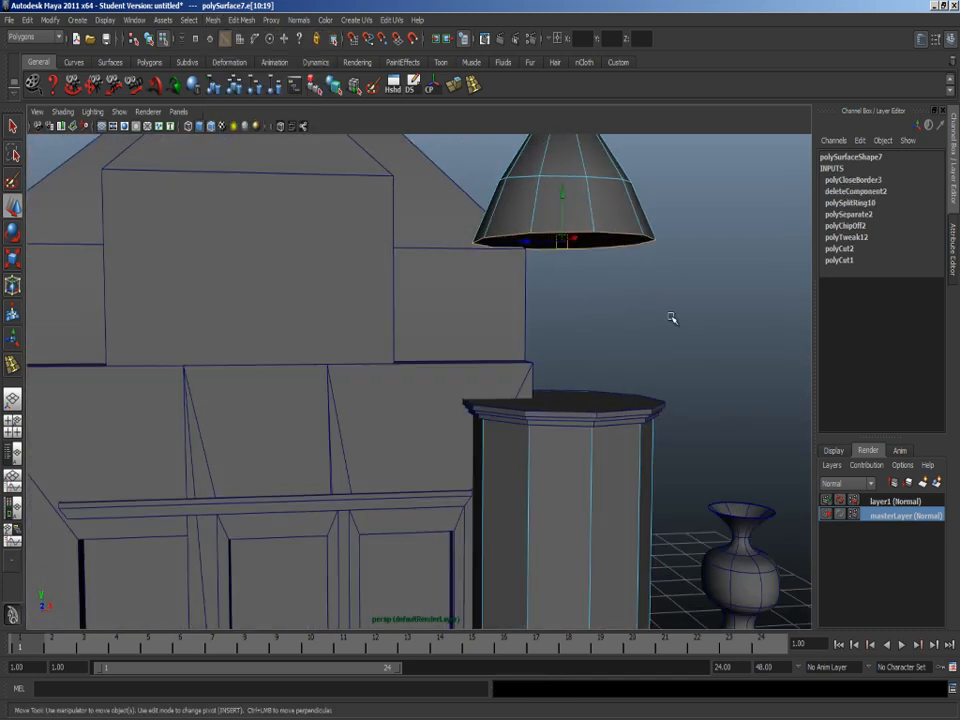
{"action": "left_click", "coordinate": [686, 321]}
{"action": "left_click_drag", "start_coordinate": [686, 321], "coordinate": [714, 223], "text": "alt"}
{"action": "right_click_drag", "start_coordinate": [714, 223], "coordinate": [599, 287], "text": "alt"}
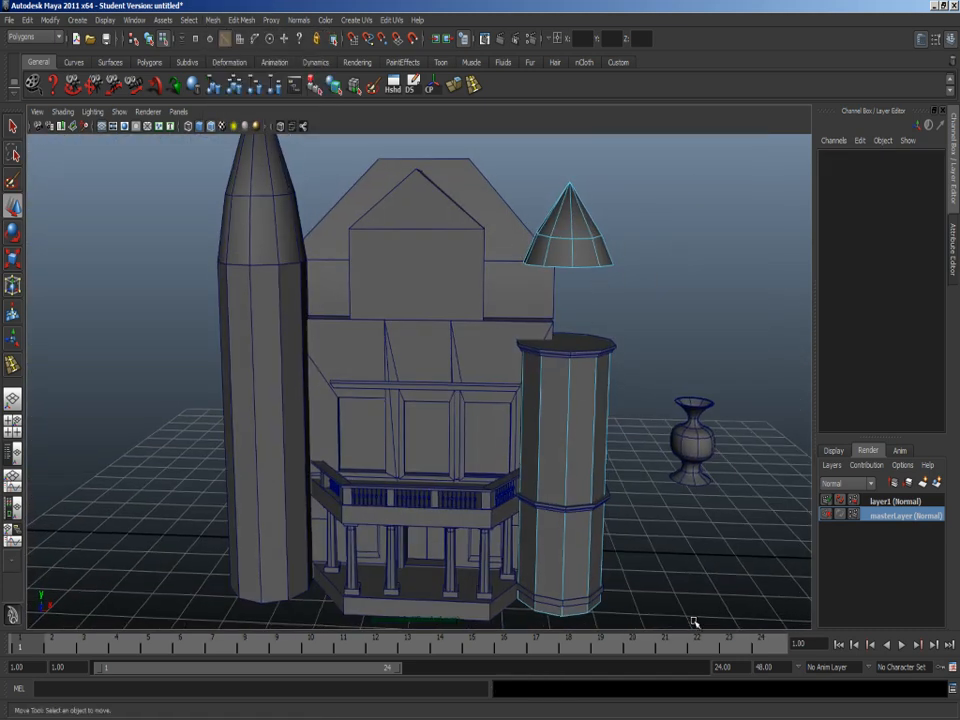
Check the reference photo, then duplicate a front porch column with its capital and base and raise the copy to Translate Y 4.165.
{"action": "key", "text": "alt+Tab"}
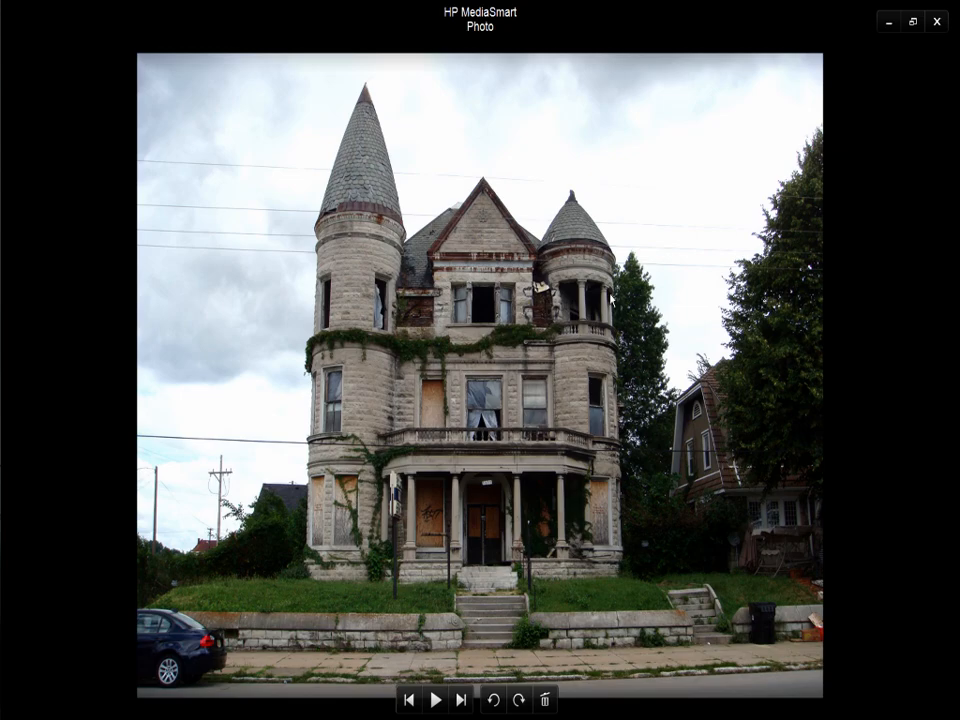
{"action": "right_click_drag", "start_coordinate": [482, 470], "coordinate": [582, 369], "text": "alt"}
{"action": "left_click", "coordinate": [604, 499]}
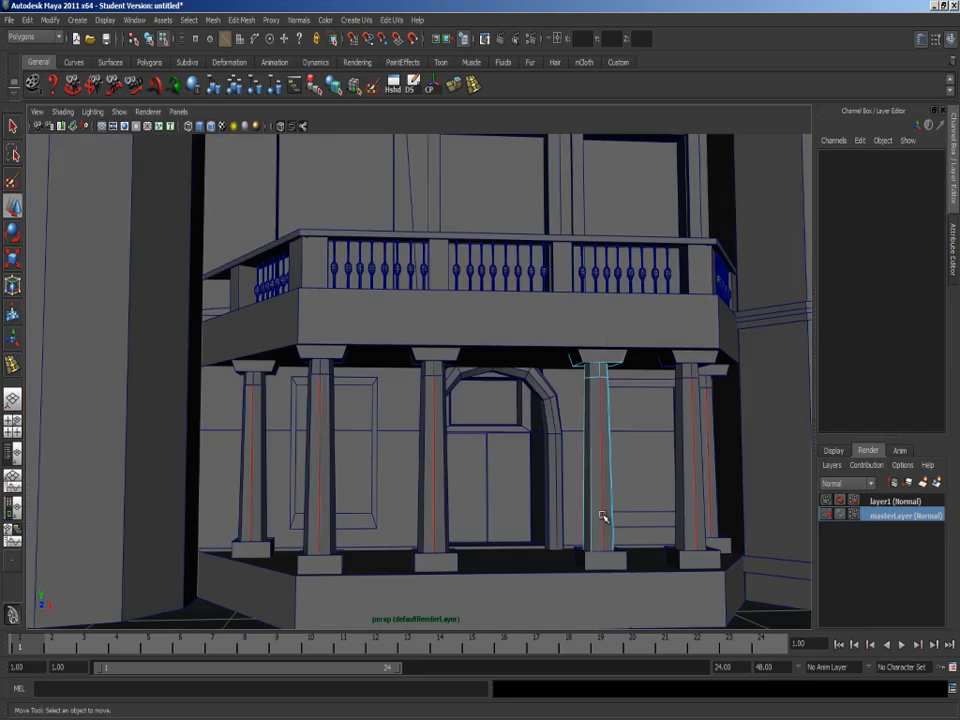
{"action": "left_click", "coordinate": [607, 561]}
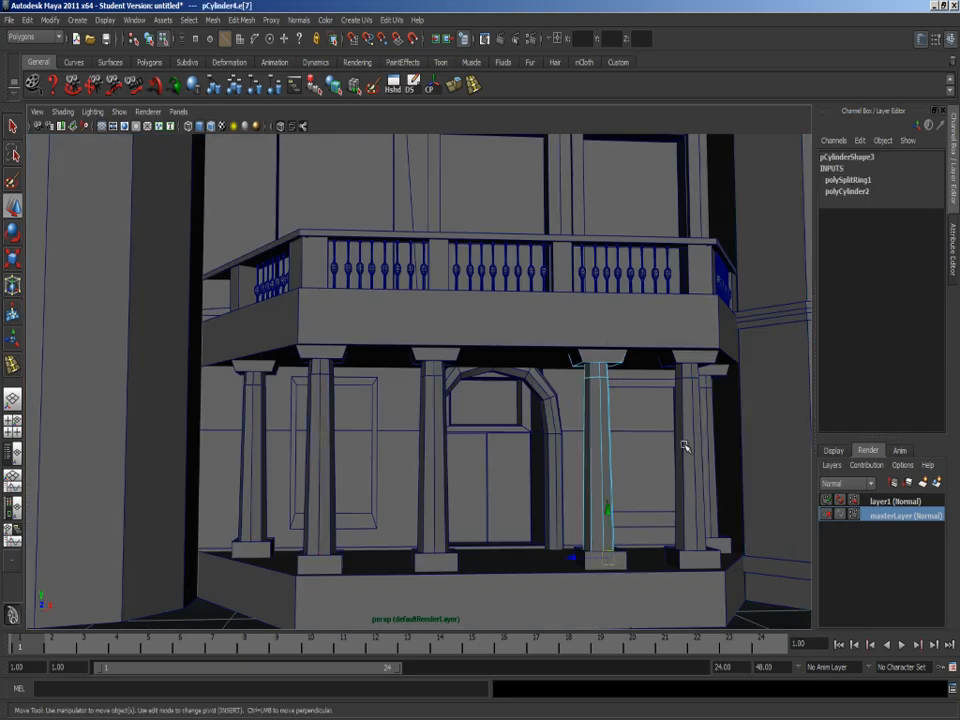
{"action": "key", "text": "F8"}
{"action": "left_click", "coordinate": [612, 362]}
{"action": "left_click", "coordinate": [601, 438], "text": "shift"}
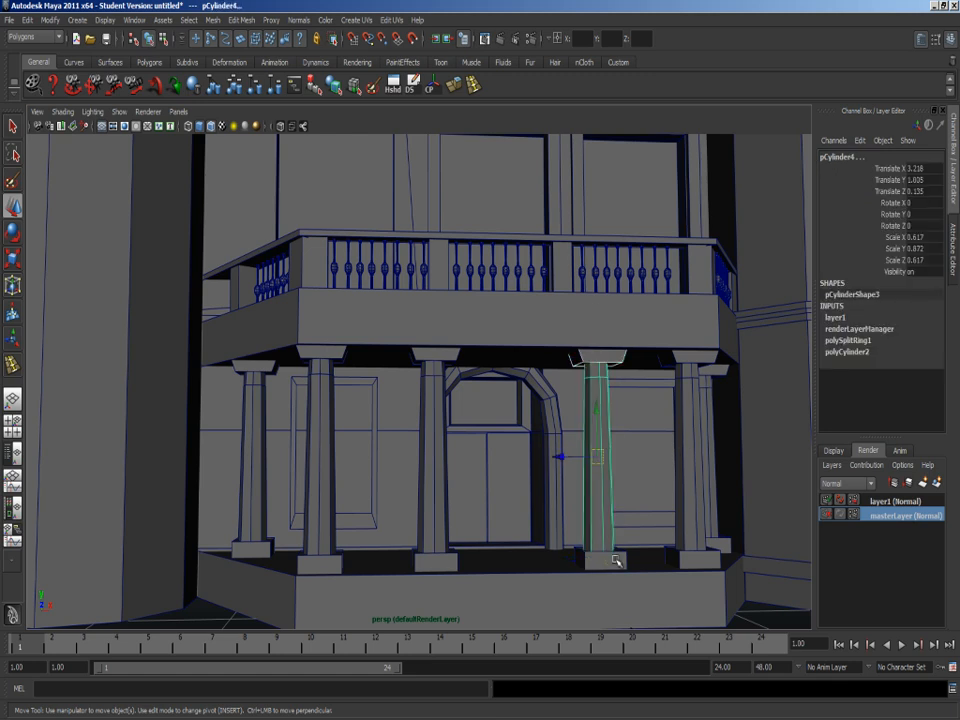
{"action": "left_click", "coordinate": [616, 562], "text": "shift"}
{"action": "right_click_drag", "start_coordinate": [616, 560], "coordinate": [613, 443], "text": "alt"}
{"action": "middle_click_drag", "start_coordinate": [613, 443], "coordinate": [537, 485], "text": "alt"}
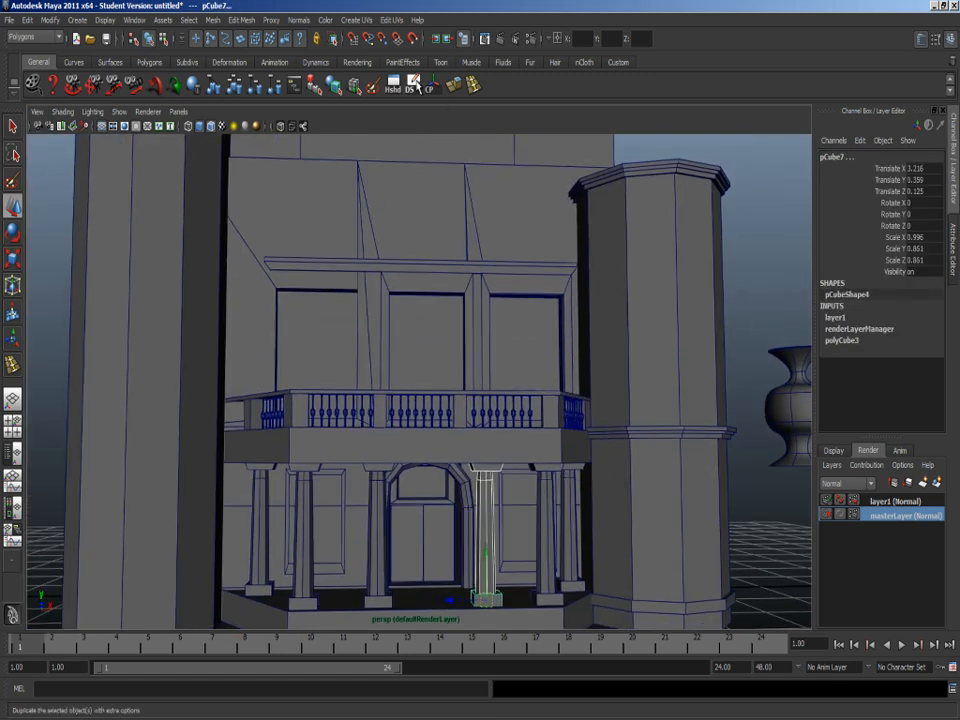
{"action": "left_click", "coordinate": [413, 85]}
{"action": "left_click_drag", "start_coordinate": [486, 550], "coordinate": [584, 175]}
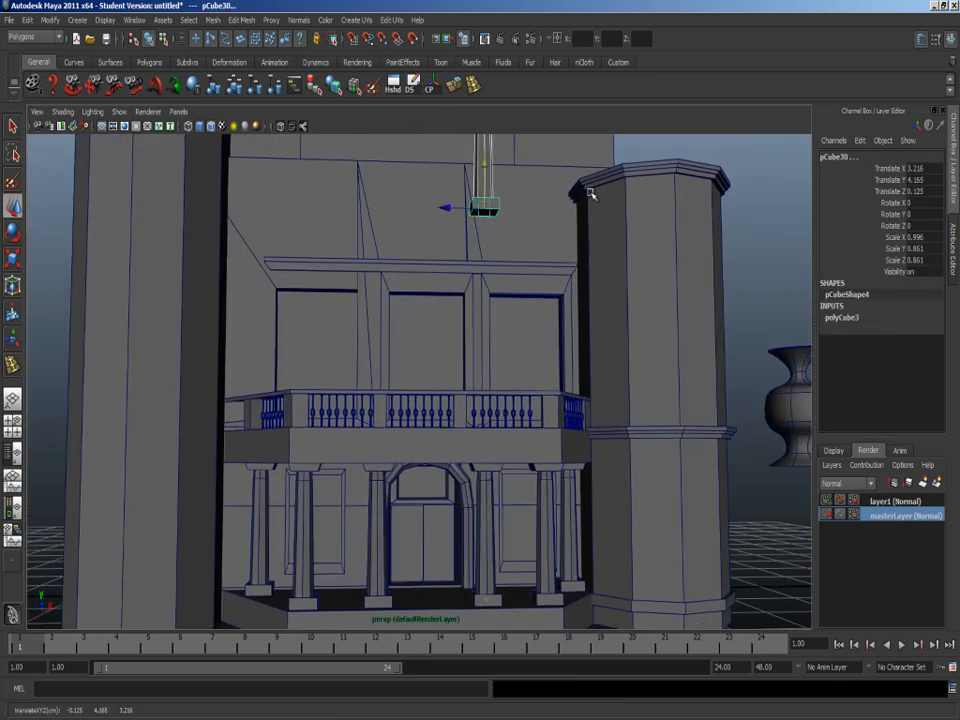
Place the copied column on the shorter tower's front rim at Translate 3.051, 4.72, -1.933 and turn it to Rotate Y -17.946.
{"action": "right_click_drag", "start_coordinate": [584, 175], "coordinate": [558, 222], "text": "alt"}
{"action": "left_click_drag", "start_coordinate": [482, 262], "coordinate": [518, 186], "text": "alt"}
{"action": "right_click_drag", "start_coordinate": [518, 186], "coordinate": [636, 190], "text": "alt"}
{"action": "middle_click_drag", "start_coordinate": [636, 190], "coordinate": [559, 407], "text": "alt"}
{"action": "left_click_drag", "start_coordinate": [565, 437], "coordinate": [518, 394]}
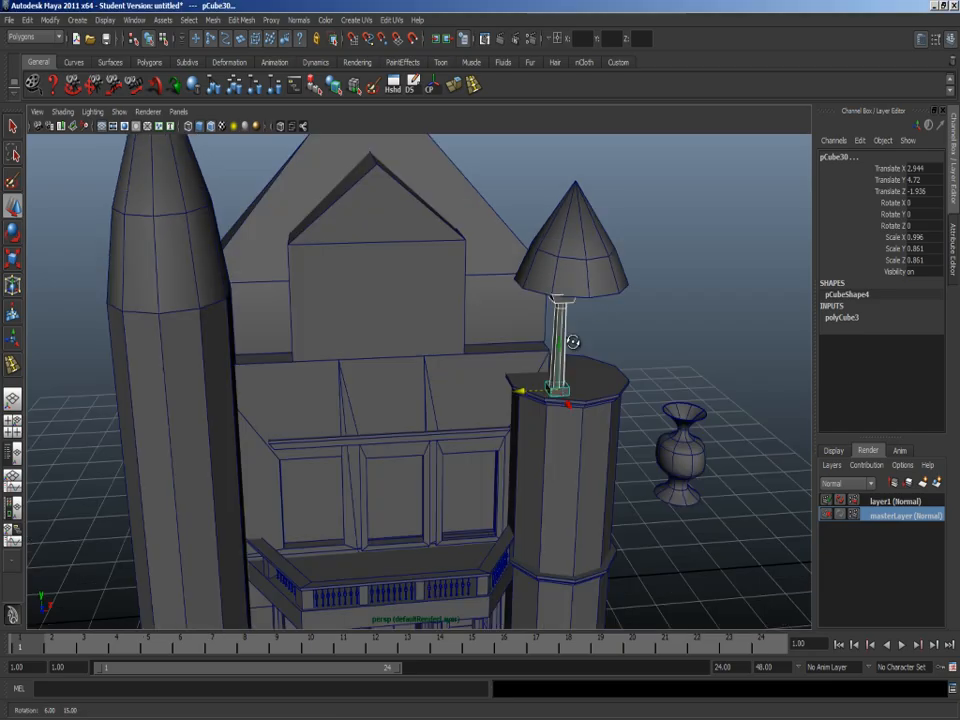
{"action": "left_click_drag", "start_coordinate": [570, 339], "coordinate": [557, 362], "text": "alt"}
{"action": "key", "text": "e"}
{"action": "key", "text": "w"}
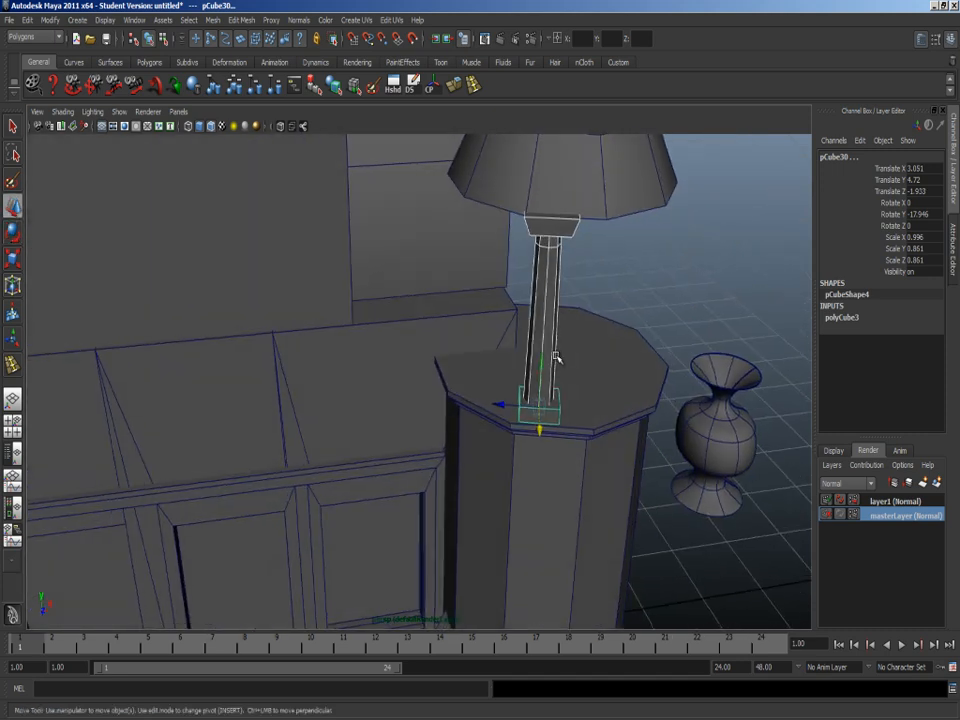
Duplicate the tower-top column and position the copy farther along the rim, rotated to follow the tower's edge.
{"action": "left_click", "coordinate": [414, 87]}
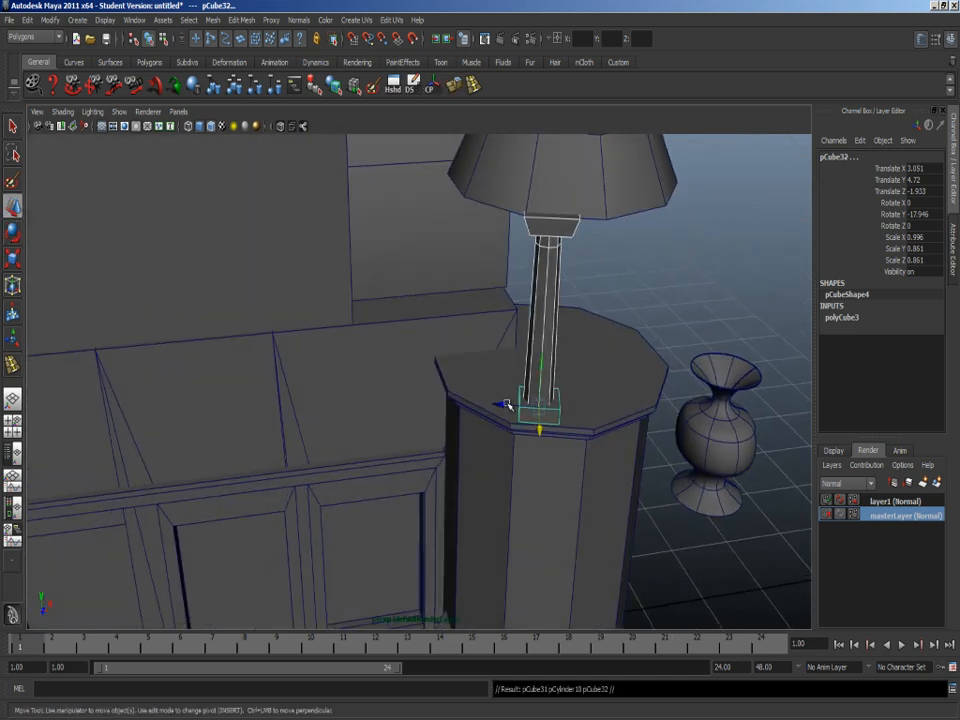
{"action": "left_click_drag", "start_coordinate": [505, 404], "coordinate": [519, 512]}
{"action": "key", "text": "e"}
{"action": "mouse_move", "coordinate": [521, 566]}
{"action": "left_mouse_down"}
{"action": "mouse_move", "coordinate": [563, 572]}
{"action": "mouse_move", "coordinate": [534, 559]}
{"action": "left_mouse_up"}
{"action": "key", "text": "w"}
{"action": "left_click_drag", "start_coordinate": [476, 566], "coordinate": [518, 553]}
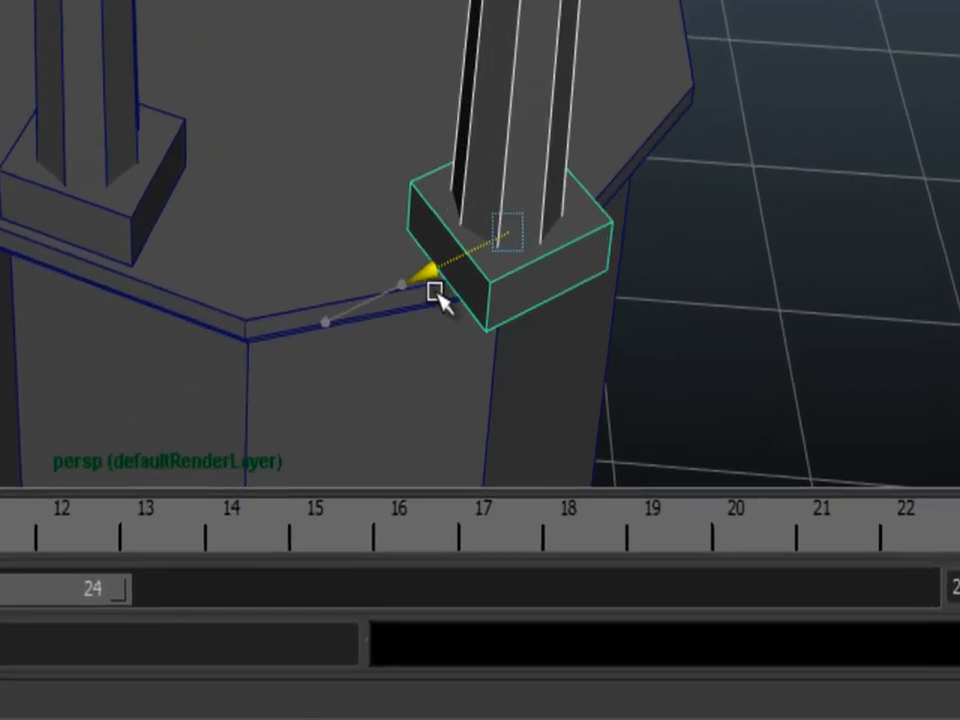
{"action": "left_click_drag", "start_coordinate": [557, 330], "coordinate": [553, 214]}
{"action": "left_click_drag", "start_coordinate": [388, 213], "coordinate": [409, 214]}
{"action": "left_click_drag", "start_coordinate": [613, 171], "coordinate": [282, 92], "text": "alt"}
{"action": "key", "text": "ctrl+d"}
{"action": "left_click_drag", "start_coordinate": [96, 167], "coordinate": [390, 261]}
{"action": "key", "text": "ctrl+z"}
{"action": "key", "text": "ctrl+z"}
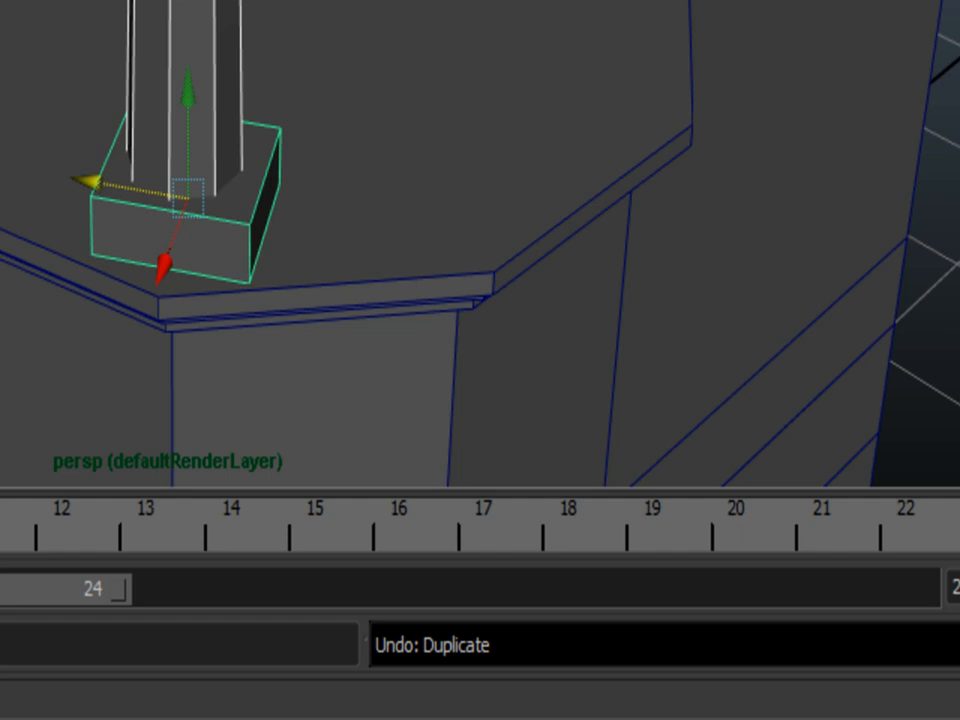
Duplicate the second tower-top column and place the copy on the rim at Translate X 2.028, Z -3.146, with Rotate Y 100.153.
{"action": "key", "text": "ctrl+d"}
{"action": "left_click_drag", "start_coordinate": [94, 171], "coordinate": [540, 332]}
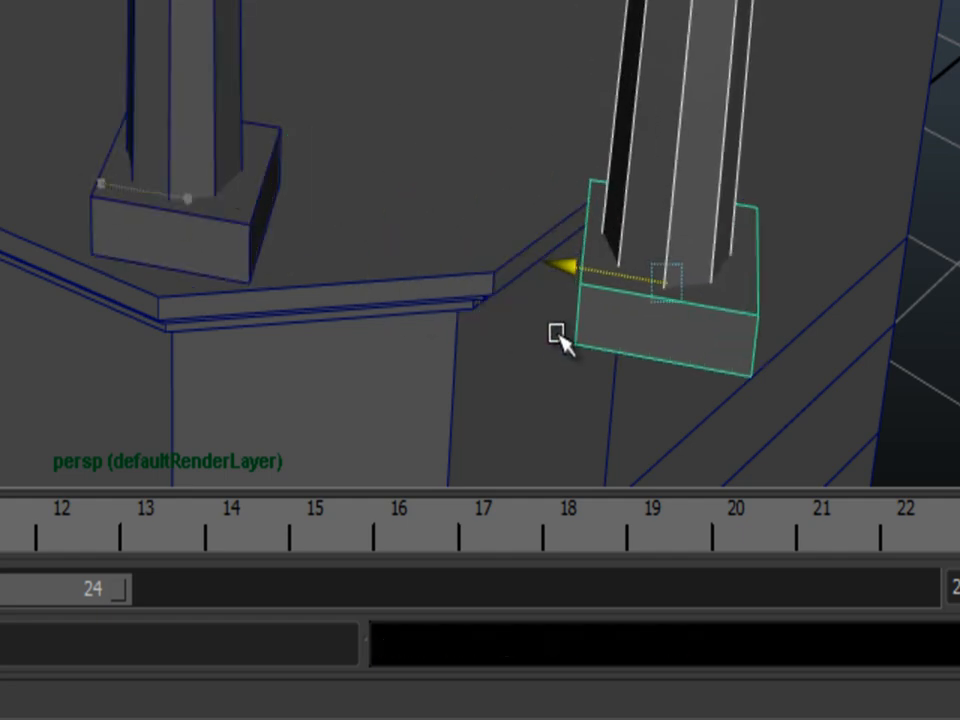
{"action": "left_click_drag", "start_coordinate": [694, 369], "coordinate": [707, 164]}
{"action": "key", "text": "e"}
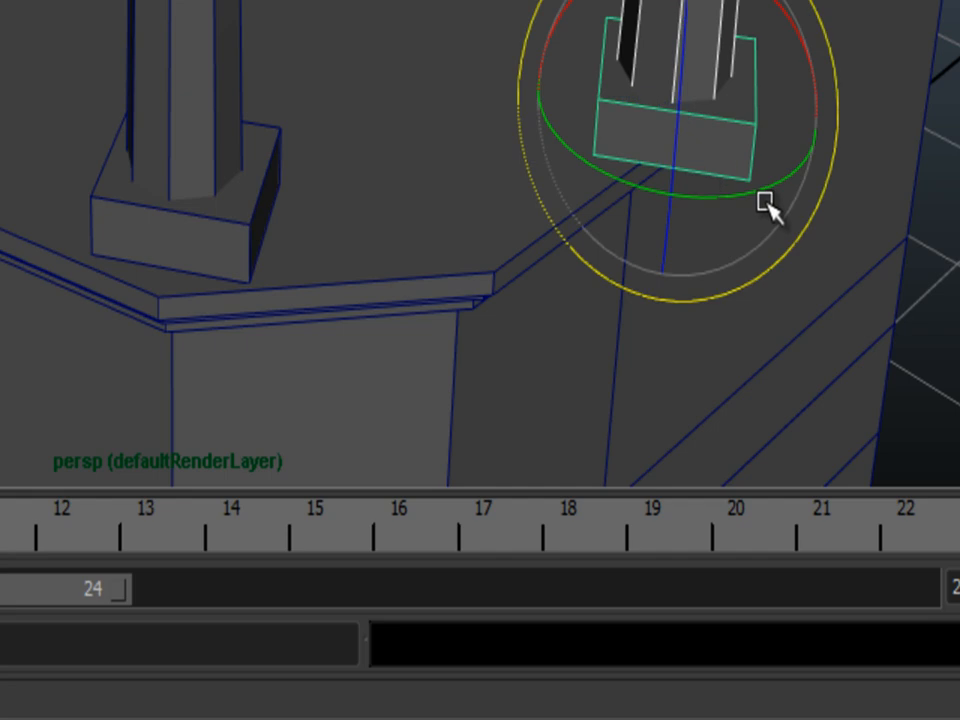
{"action": "left_click_drag", "start_coordinate": [617, 175], "coordinate": [785, 205]}
{"action": "key", "text": "w"}
{"action": "left_click_drag", "start_coordinate": [768, 142], "coordinate": [688, 103]}
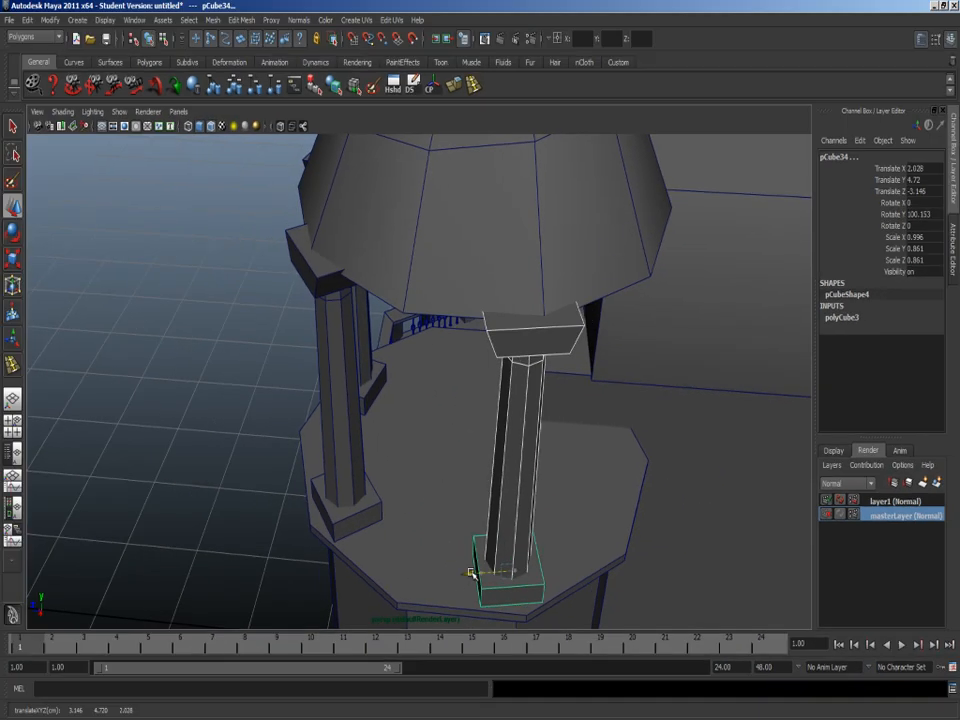
{"action": "left_click_drag", "start_coordinate": [470, 572], "coordinate": [444, 206], "text": "alt"}
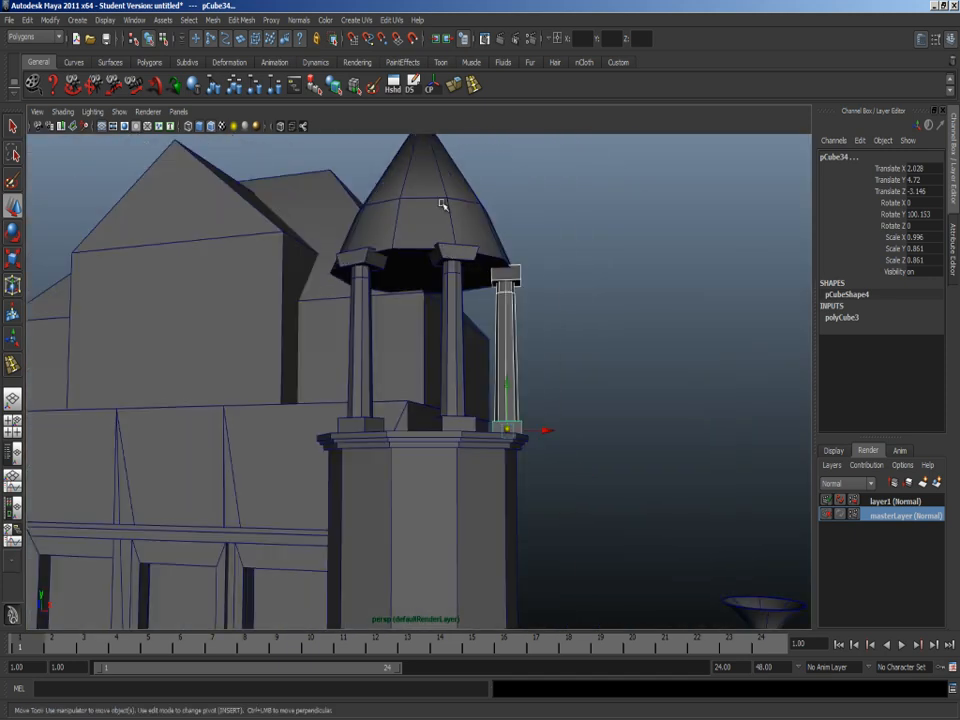
Select all faces of the shorter tower's cone roof and raise them well above the column capitals.
{"action": "left_click", "coordinate": [456, 348]}
{"action": "left_click_drag", "start_coordinate": [456, 348], "coordinate": [441, 458], "text": "alt"}
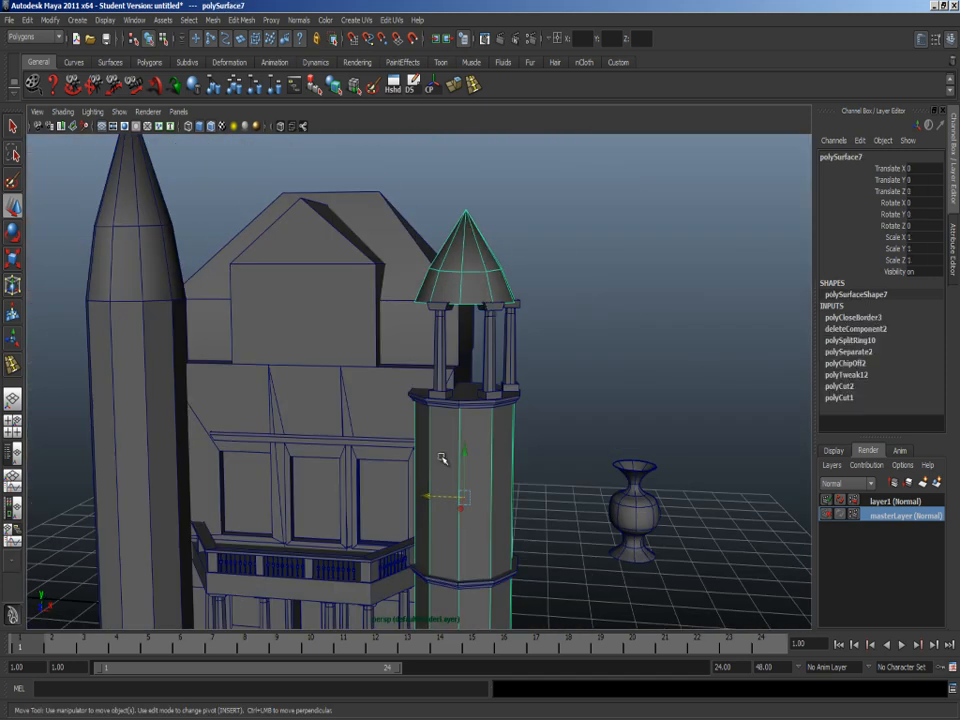
{"action": "key", "text": "F11"}
{"action": "double_click", "coordinate": [475, 280]}
{"action": "left_click_drag", "start_coordinate": [475, 280], "coordinate": [454, 269], "text": "alt"}
{"action": "left_click_drag", "start_coordinate": [465, 212], "coordinate": [468, 172]}
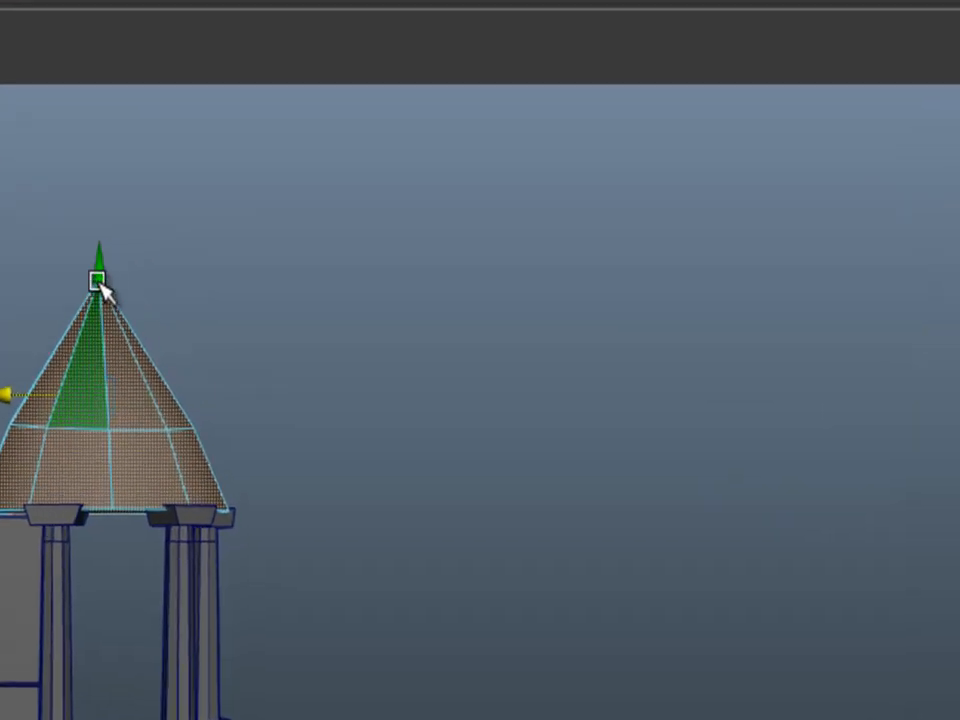
{"action": "left_click_drag", "start_coordinate": [100, 178], "coordinate": [100, 150]}
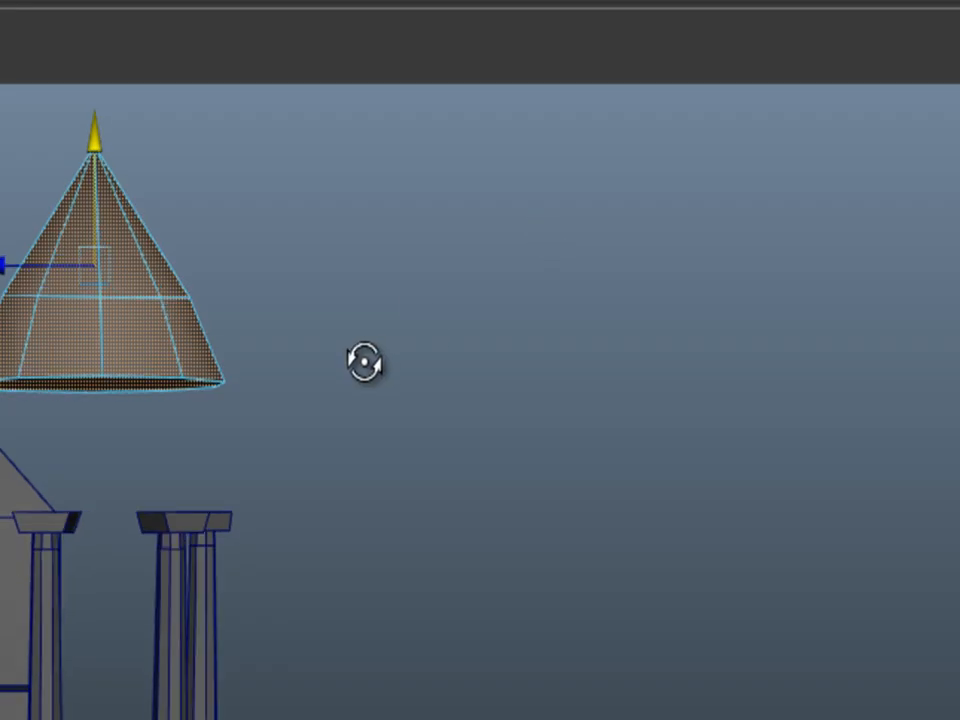
Extrude the cone roof's underside face down to the tops of the column capitals.
{"action": "left_click_drag", "start_coordinate": [364, 362], "coordinate": [335, 487], "text": "alt"}
{"action": "left_click", "coordinate": [490, 592]}
{"action": "left_click", "coordinate": [248, 283]}
{"action": "left_click_drag", "start_coordinate": [317, 319], "coordinate": [408, 442], "text": "alt"}
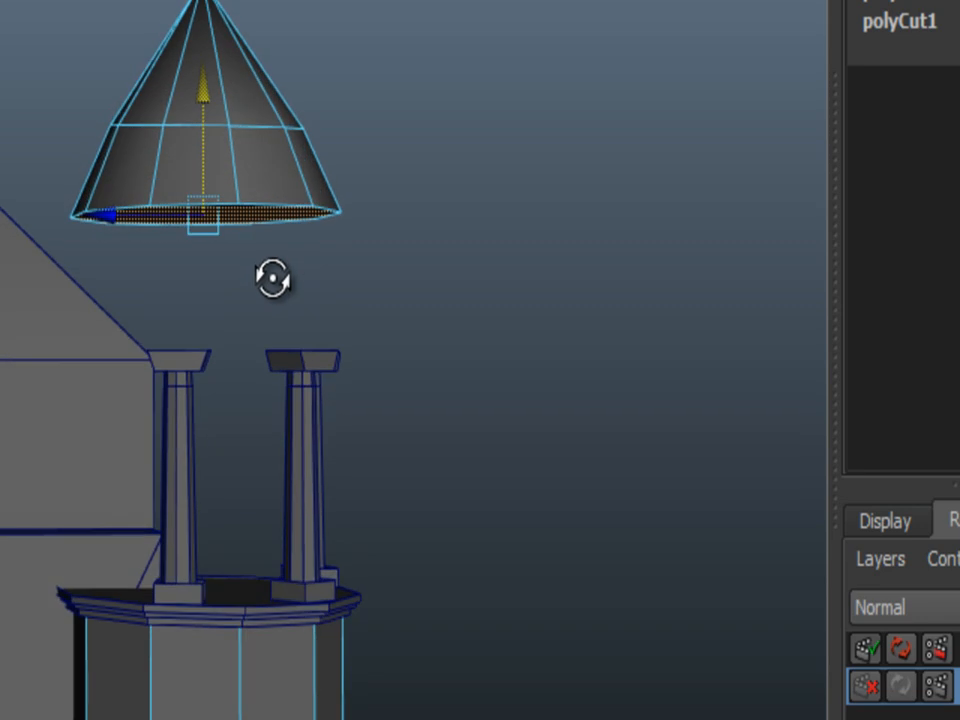
{"action": "key", "text": "ctrl+e"}
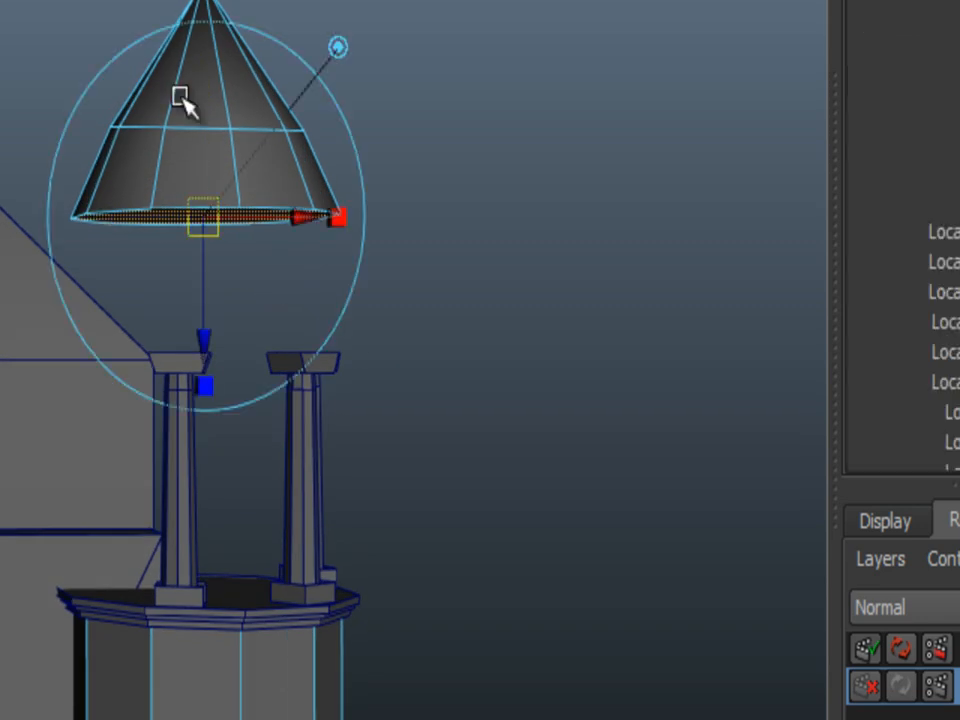
{"action": "left_click_drag", "start_coordinate": [207, 343], "coordinate": [202, 476]}
{"action": "left_click_drag", "start_coordinate": [321, 506], "coordinate": [358, 256], "text": "alt"}
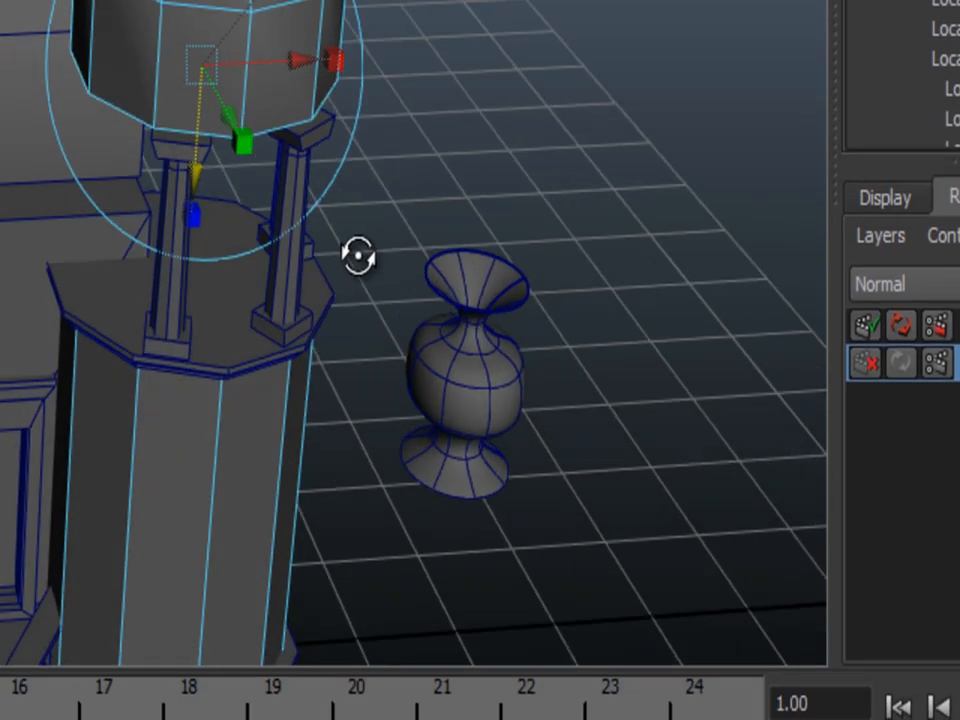
{"action": "left_click", "coordinate": [401, 34]}
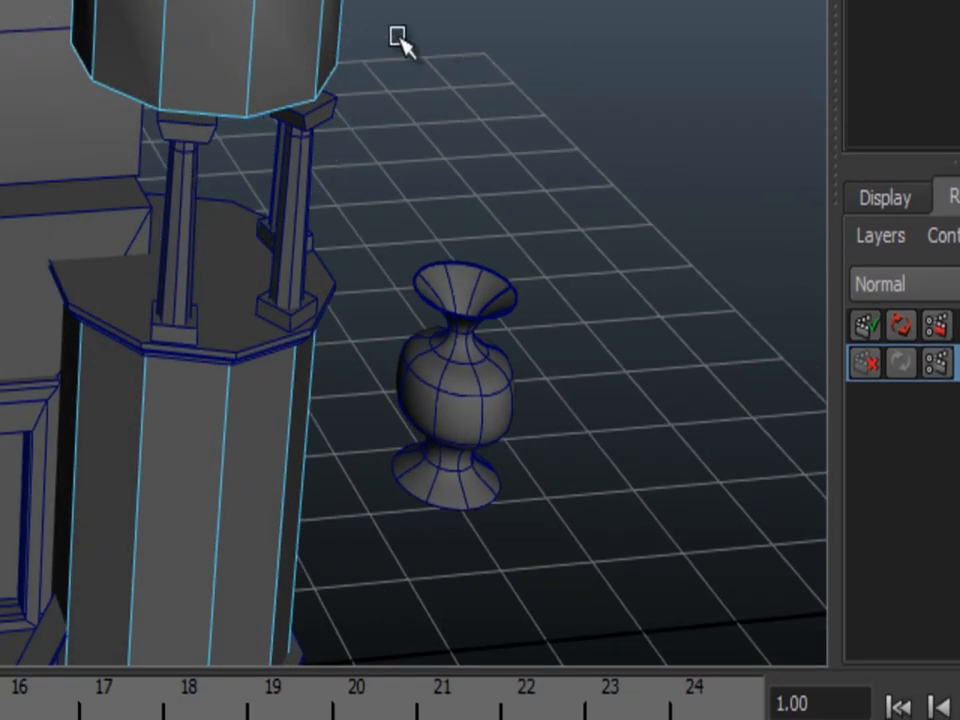